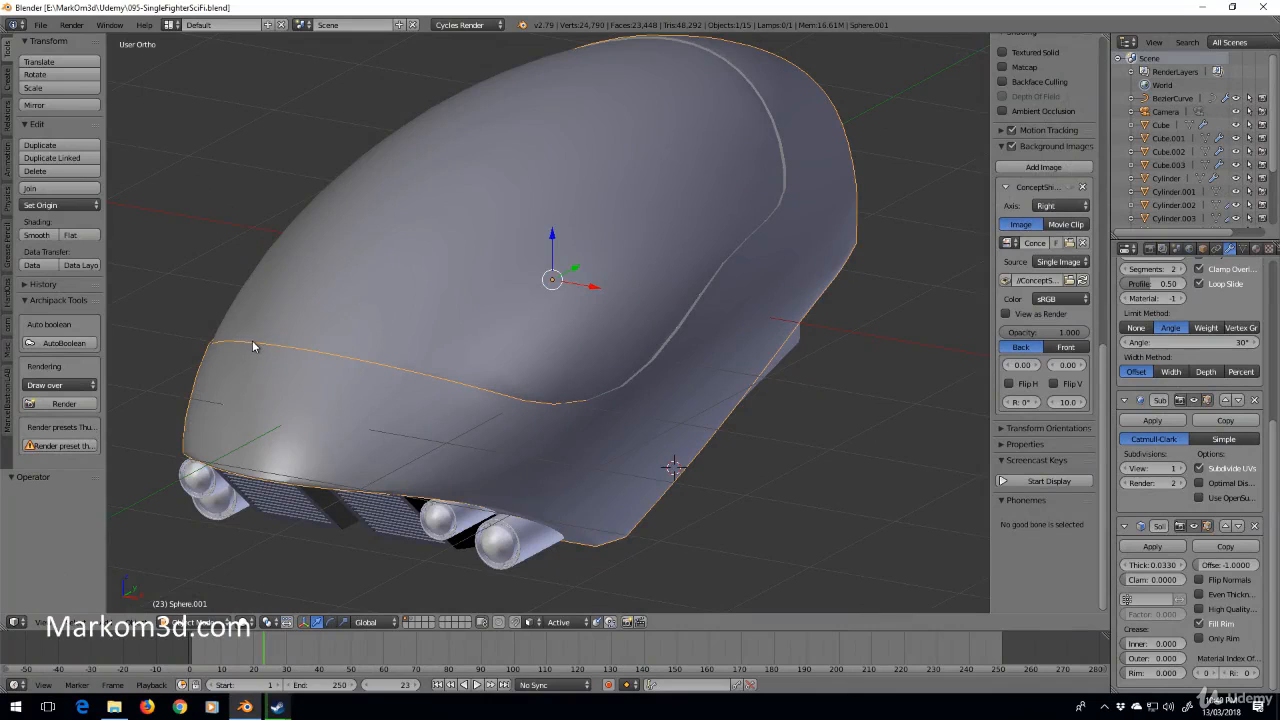
# - Select the canopy and examine its seam with the hull in wireframe and solid shading
pyautogui.rightClick(252, 344)
pyautogui.press('z')
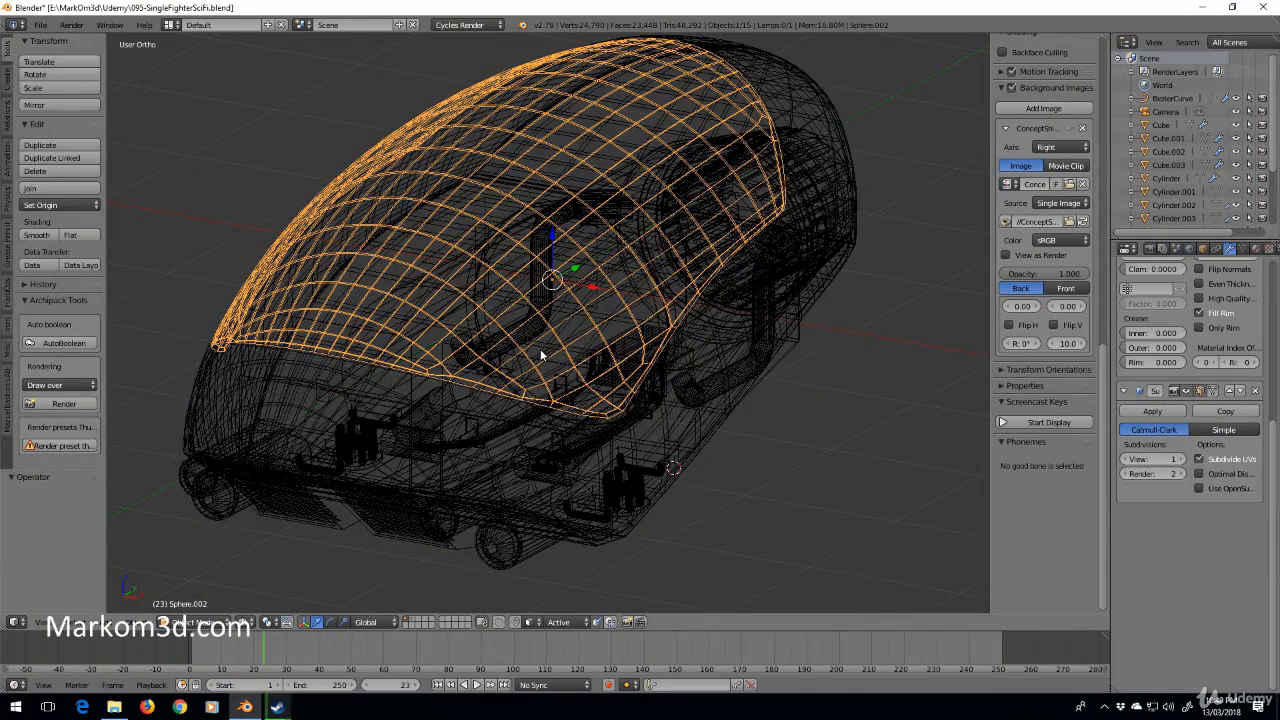
pyautogui.press('z')
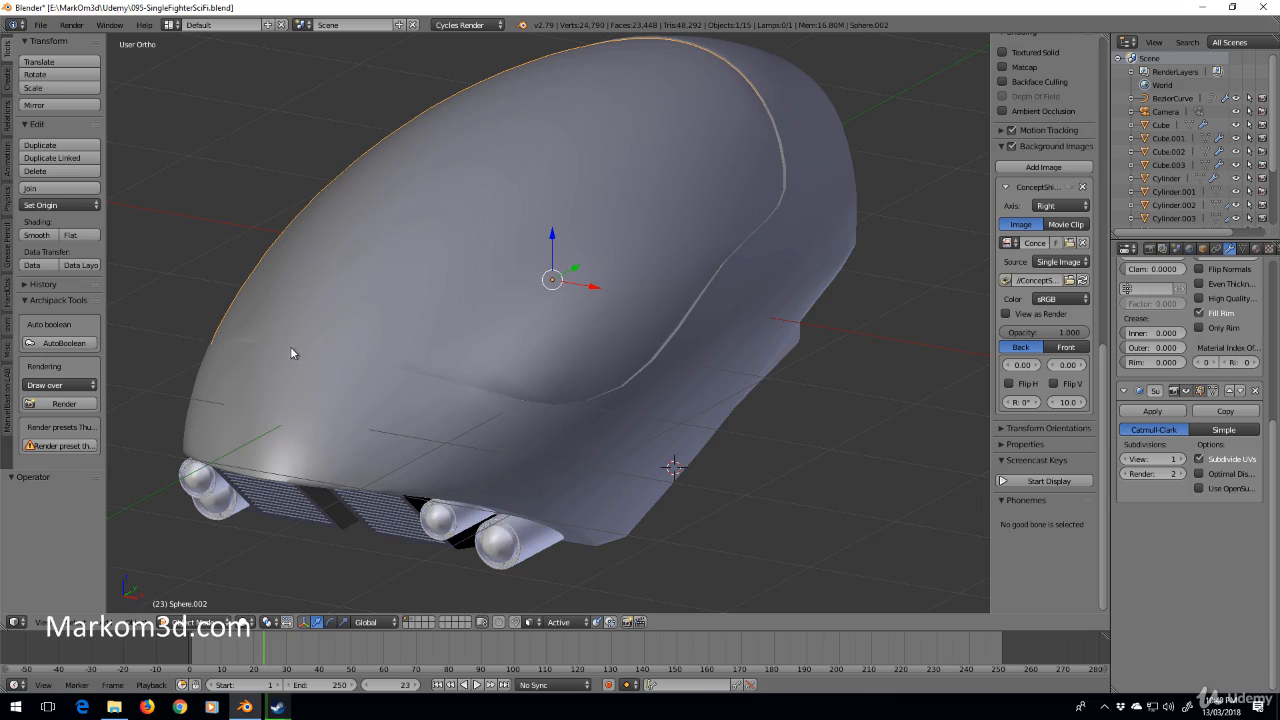
pyautogui.moveTo(762, 328); pyautogui.dragTo(583, 452, button='middle')
pyautogui.scroll(-3, 583, 452)
pyautogui.scroll(5, 616, 413)
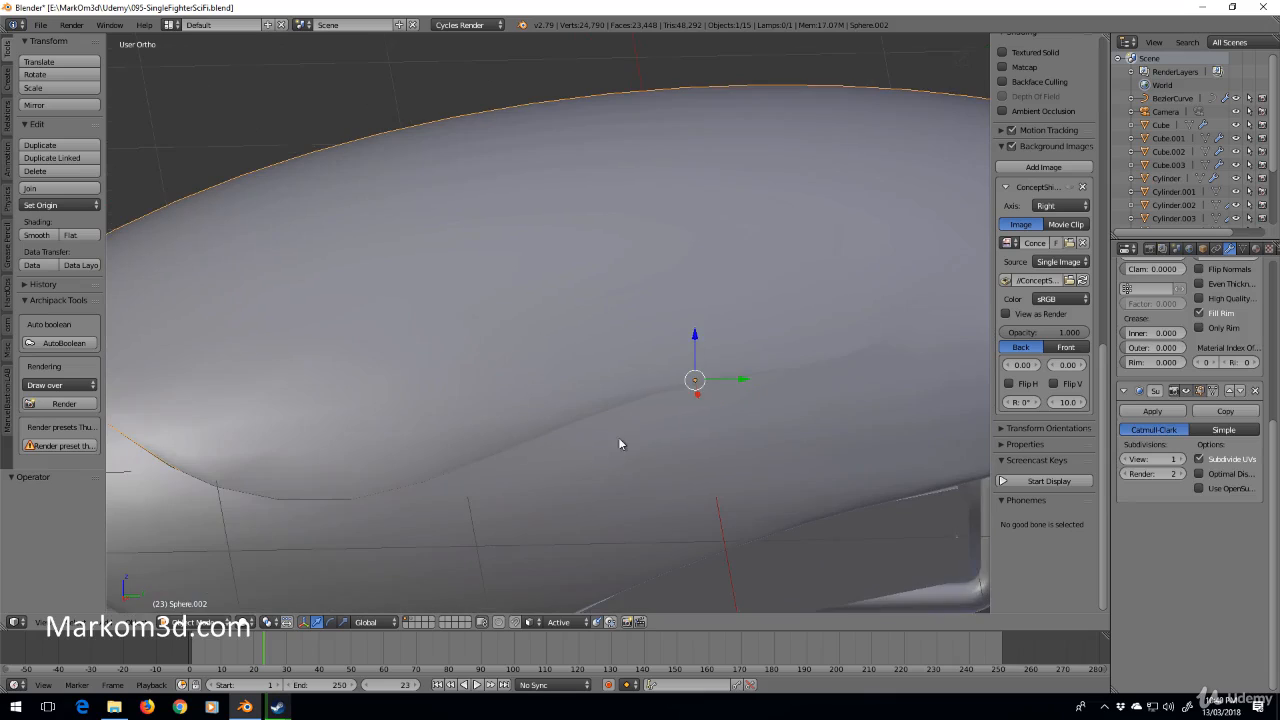
pyautogui.scroll(-2, 619, 443)
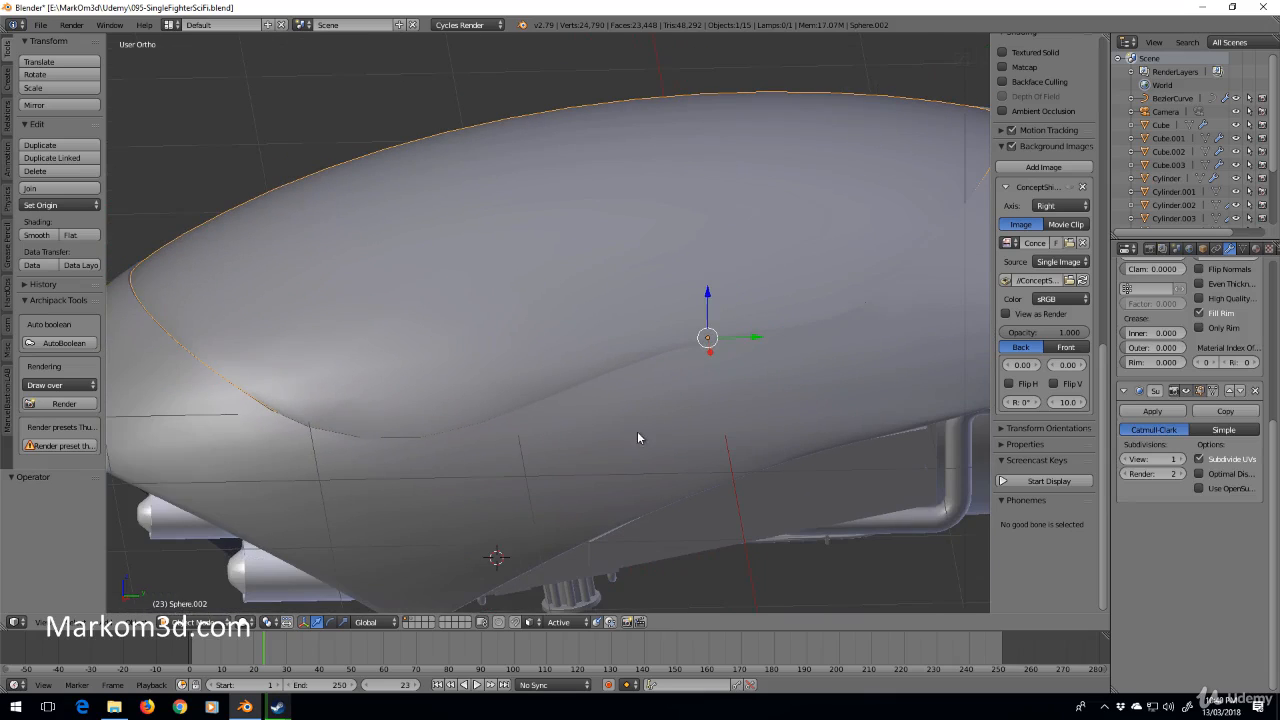
# - Try to raise the canopy slightly along the Z axis
pyautogui.press('g')
pyautogui.press('z')
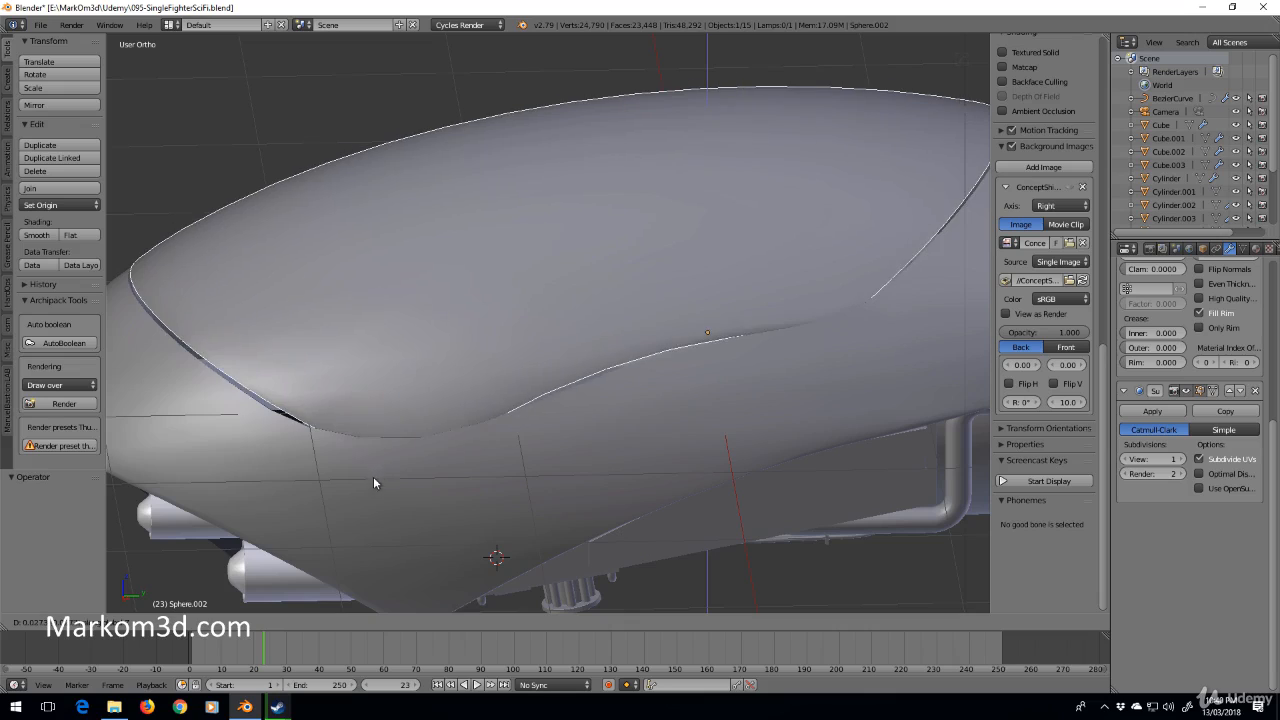
pyautogui.click(379, 483)
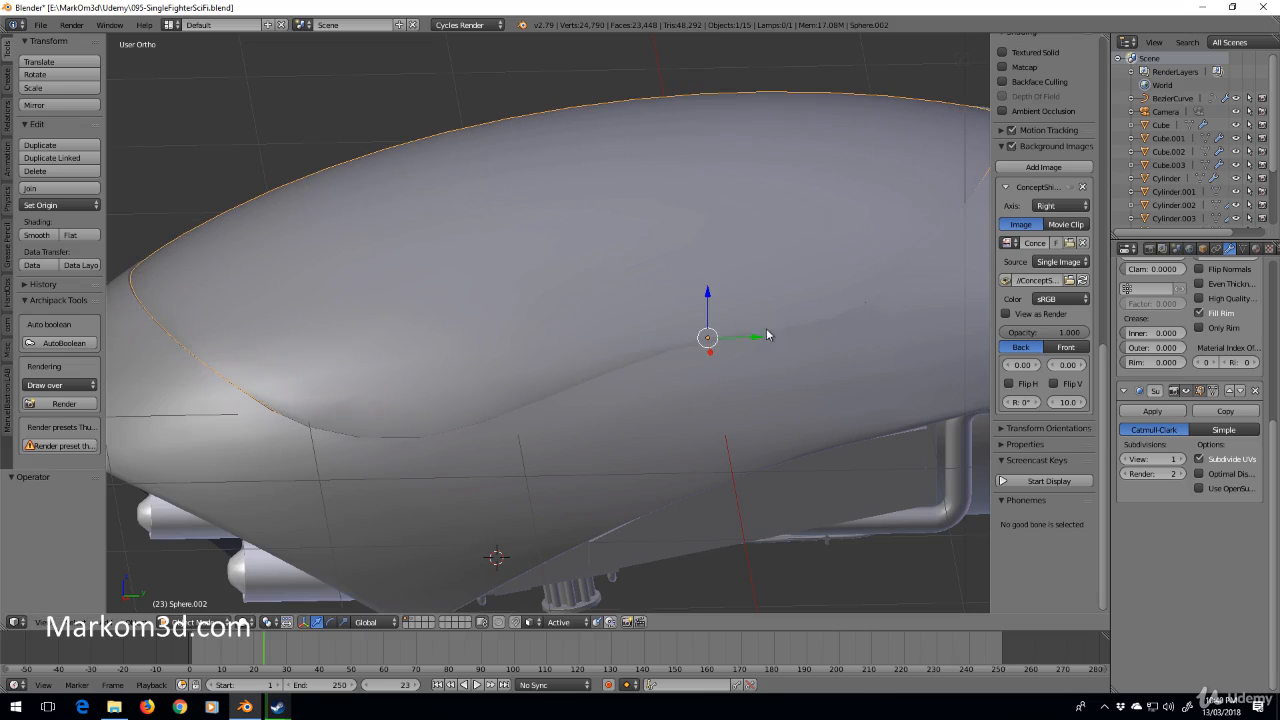
# - Duplicate the hull shell in place and apply the copy's Solidify modifier
pyautogui.scroll(-2, 559, 361)
pyautogui.moveTo(571, 363); pyautogui.dragTo(612, 371, button='middle')
pyautogui.rightClick(612, 371)
pyautogui.moveTo(614, 424); pyautogui.dragTo(670, 390, button='middle')
pyautogui.scroll(3, 724, 357)
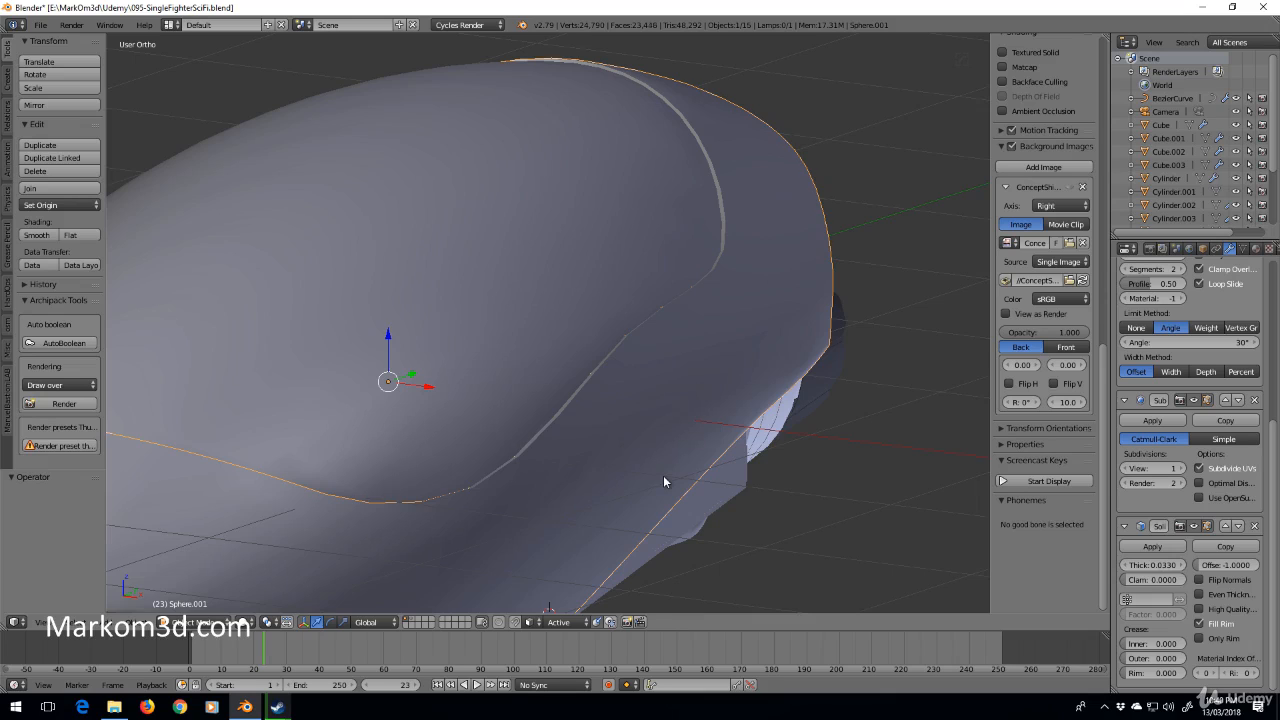
pyautogui.hotkey('shift', 'd')
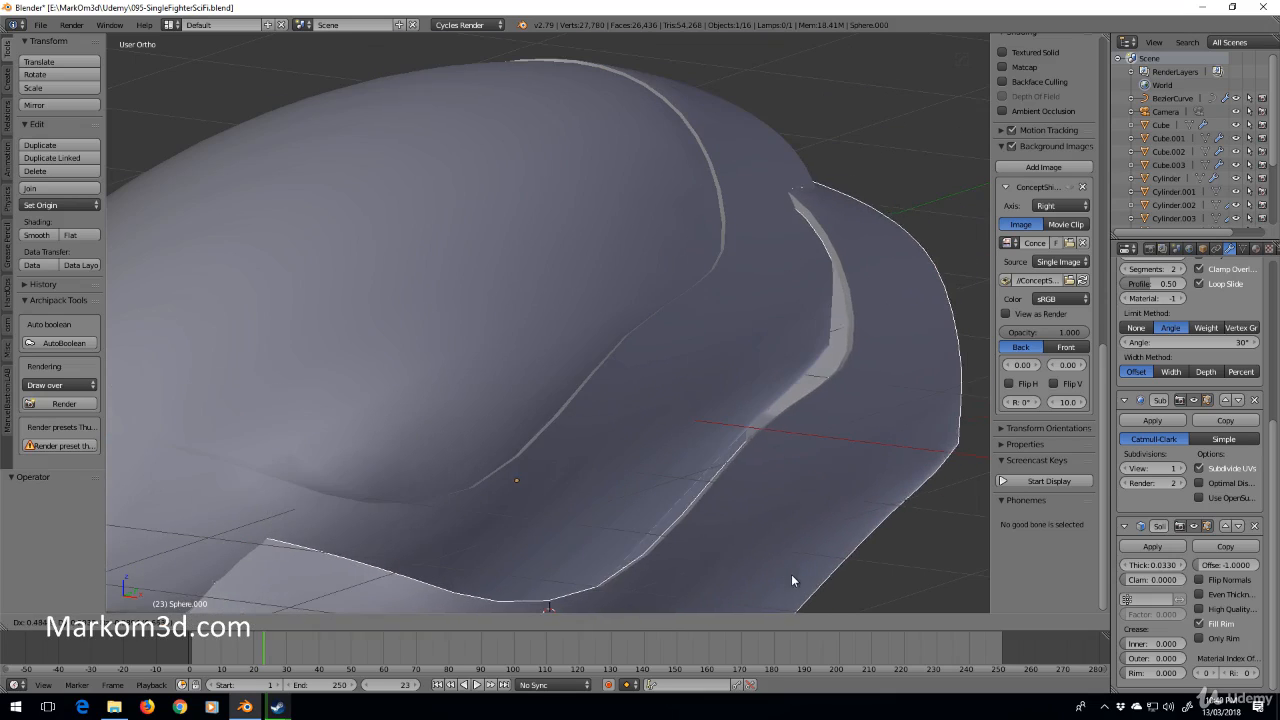
pyautogui.rightClick(790, 574)
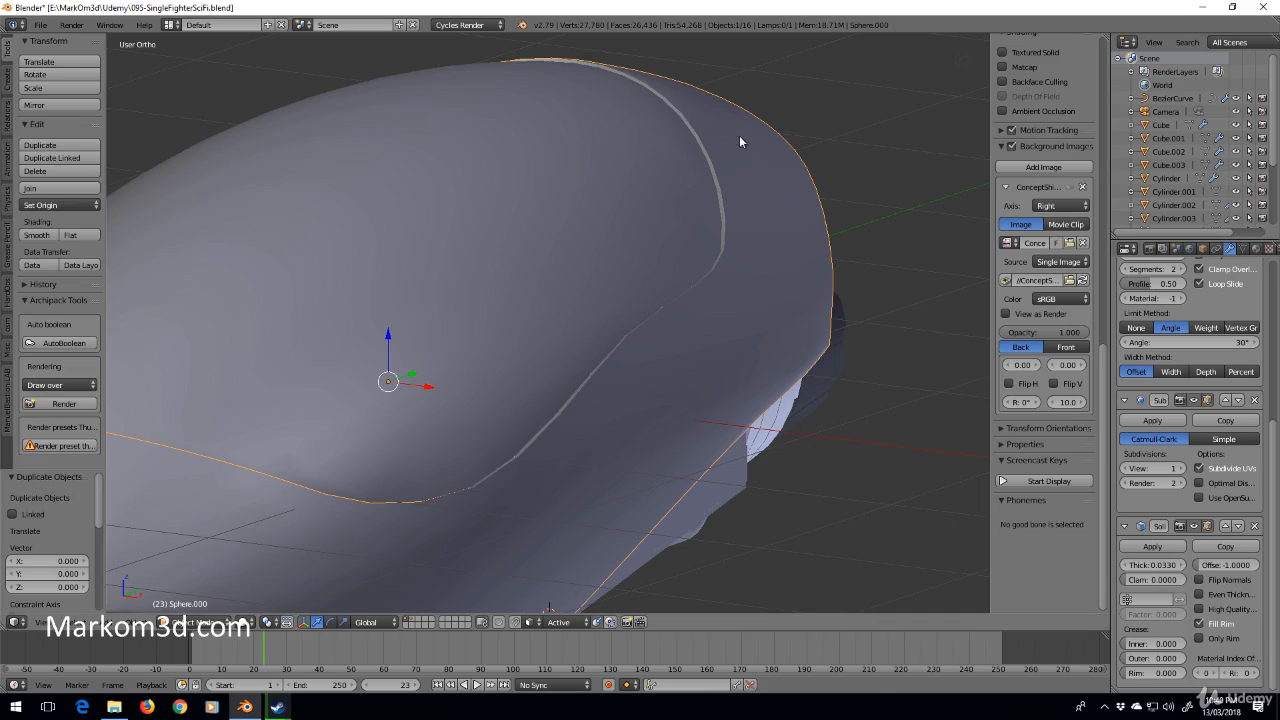
pyautogui.click(1153, 547)
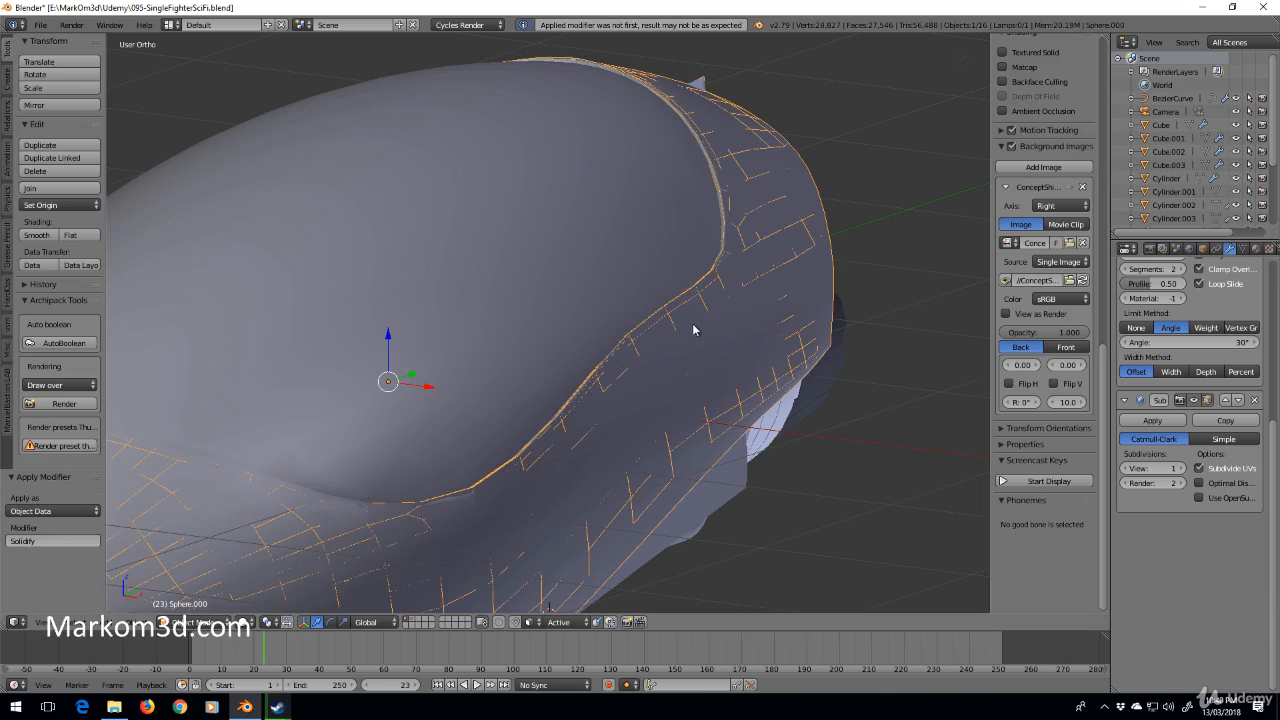
# - In Edit mode, delete all faces of the hull copy except the thin face loop along its rim
pyautogui.moveTo(692, 323); pyautogui.dragTo(718, 339, button='middle')
pyautogui.scroll(5, 728, 400)
pyautogui.moveTo(793, 360); pyautogui.dragTo(680, 349, button='middle')
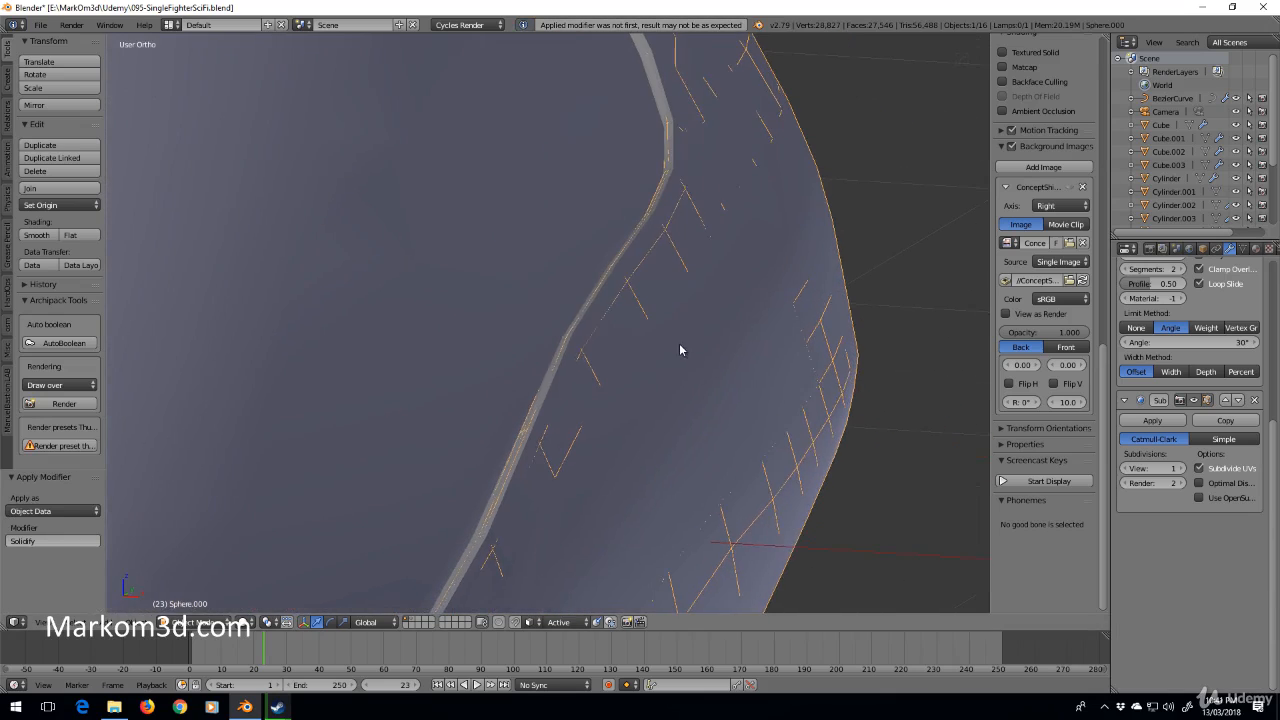
pyautogui.press('Tab')
pyautogui.scroll(4, 640, 346)
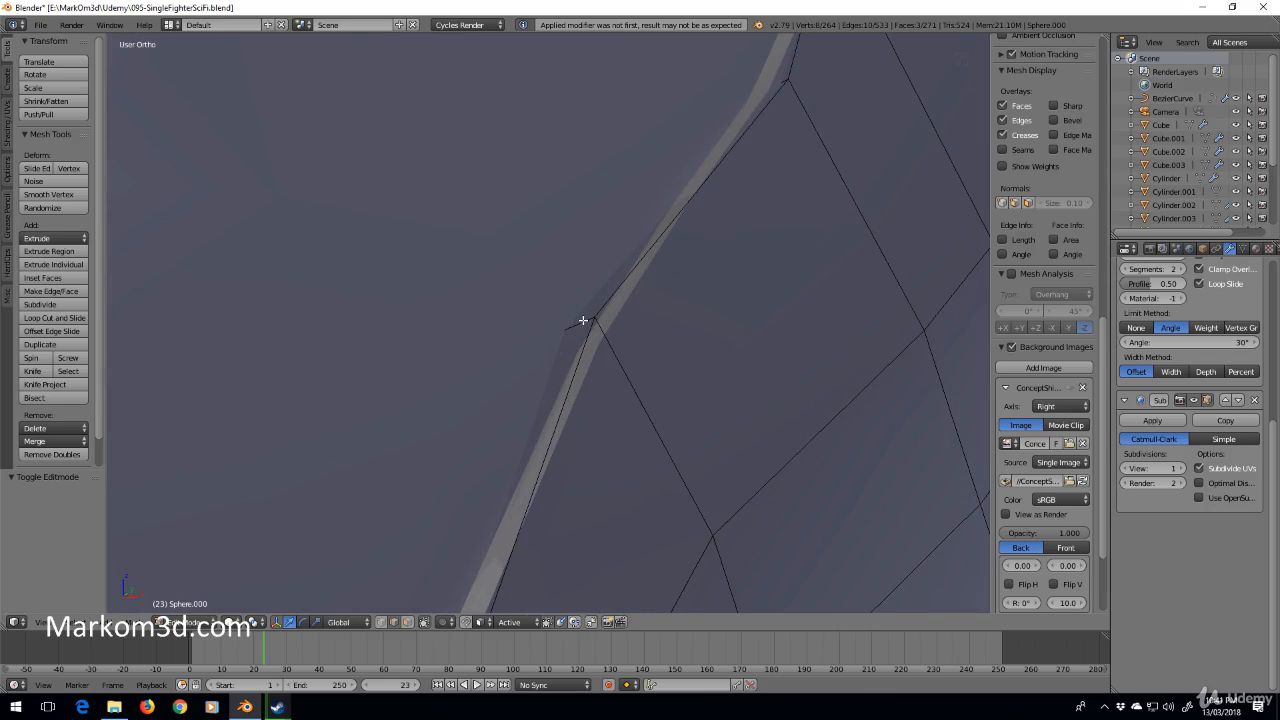
pyautogui.rightClick(593, 320)
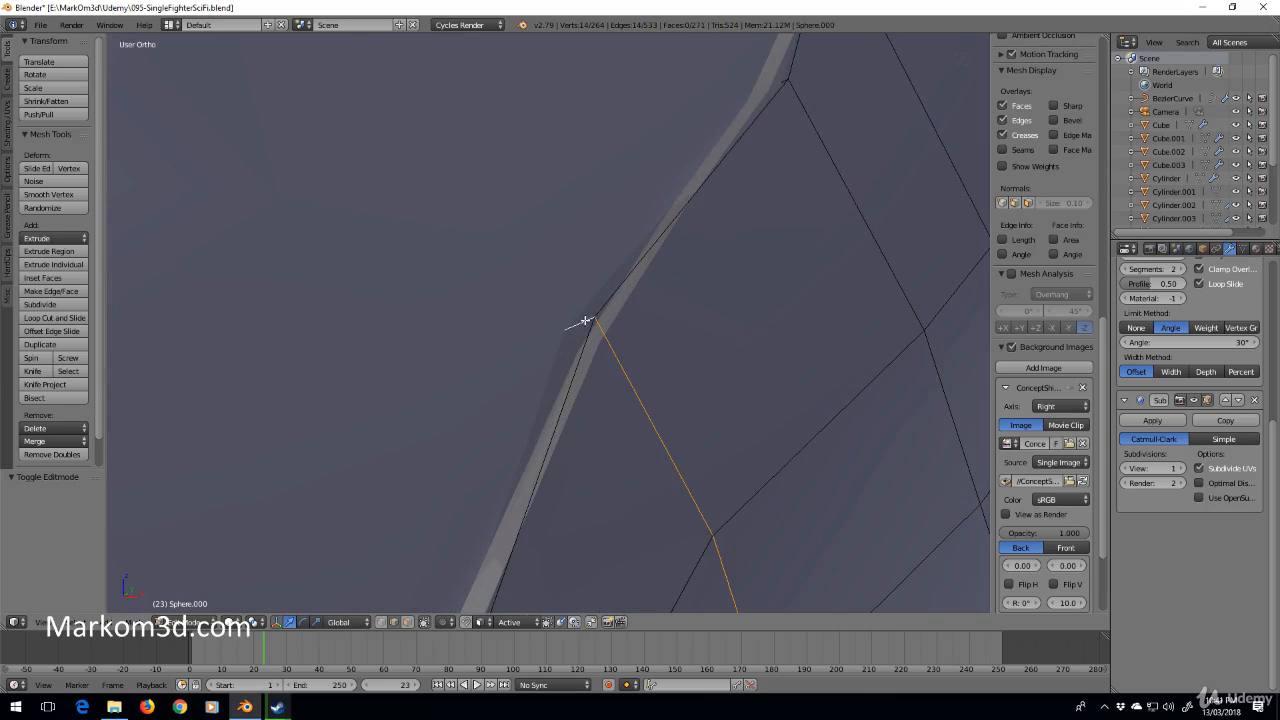
pyautogui.press('3')
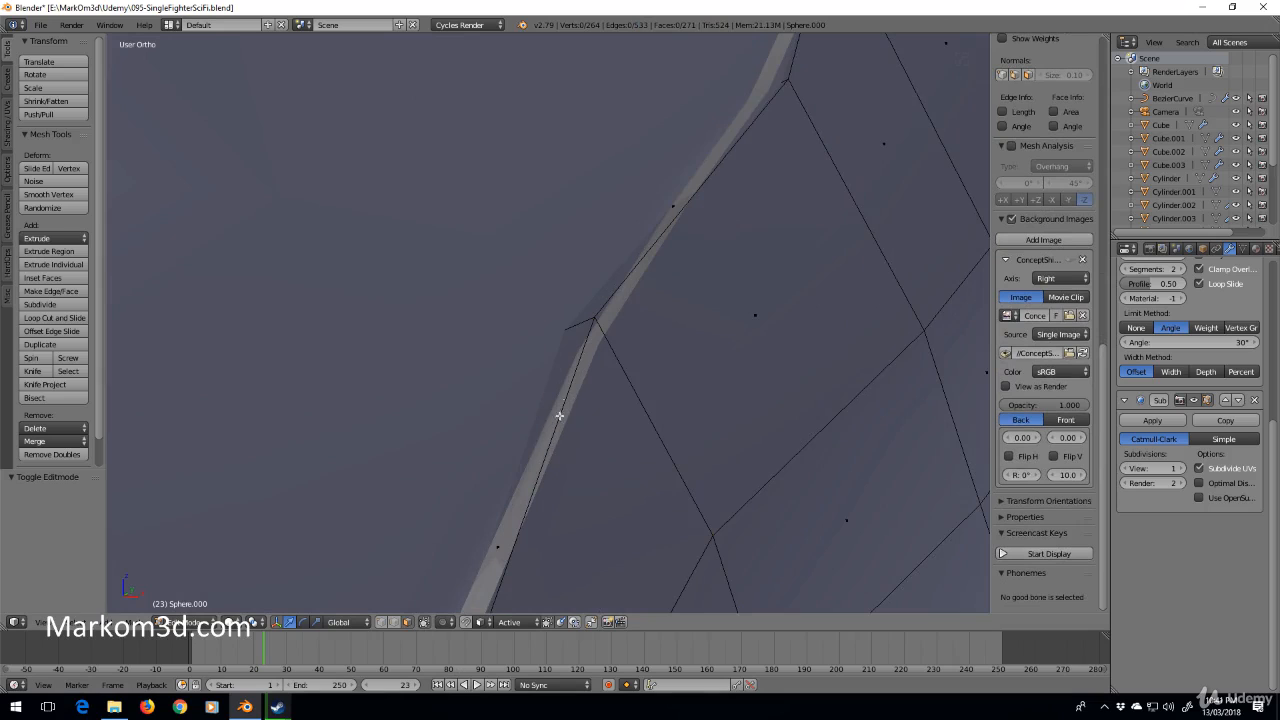
pyautogui.keyDown('alt'); pyautogui.rightClick(579, 322); pyautogui.keyUp('alt')
pyautogui.scroll(-2, 571, 378)
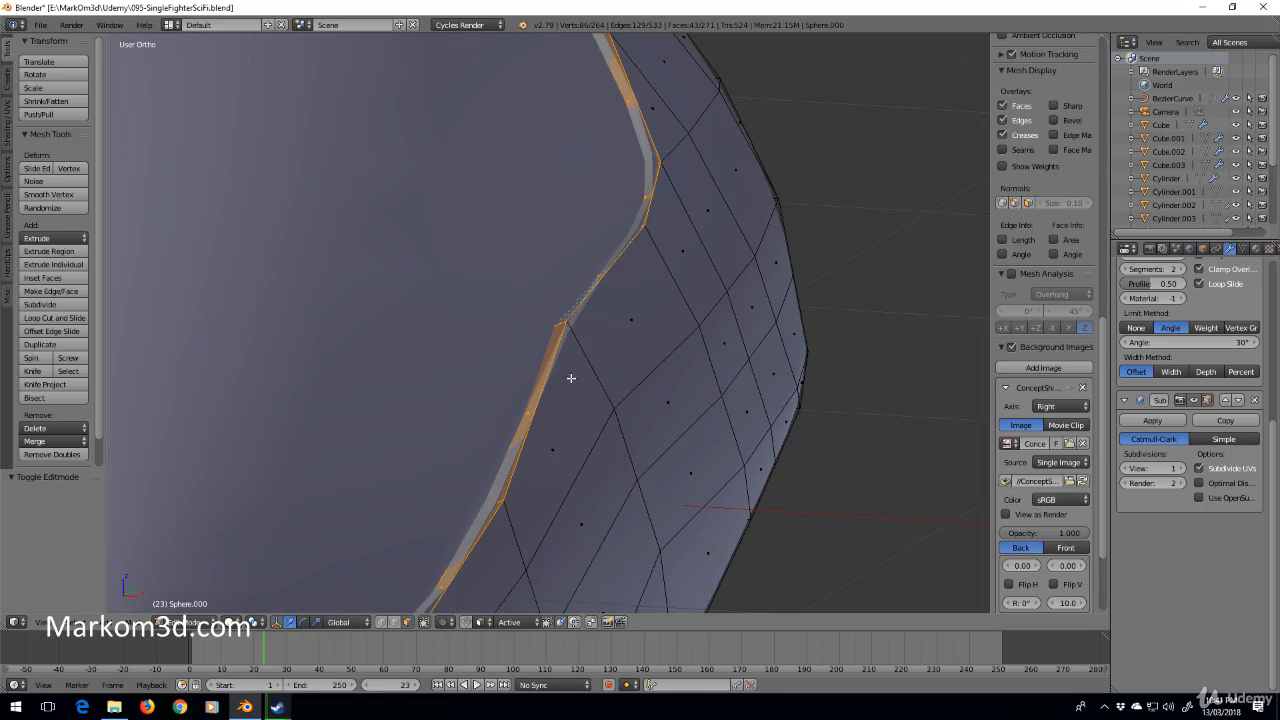
pyautogui.moveTo(576, 297); pyautogui.dragTo(507, 447, button='middle')
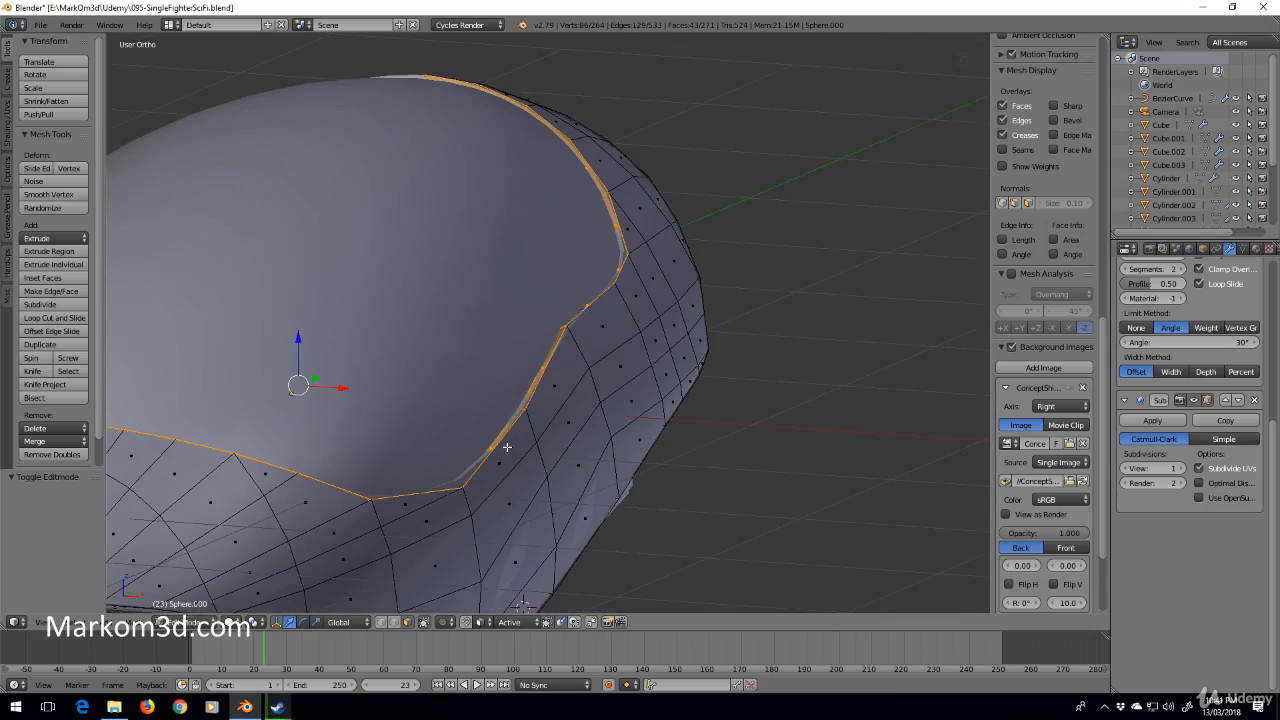
pyautogui.hotkey('ctrl', 'i')
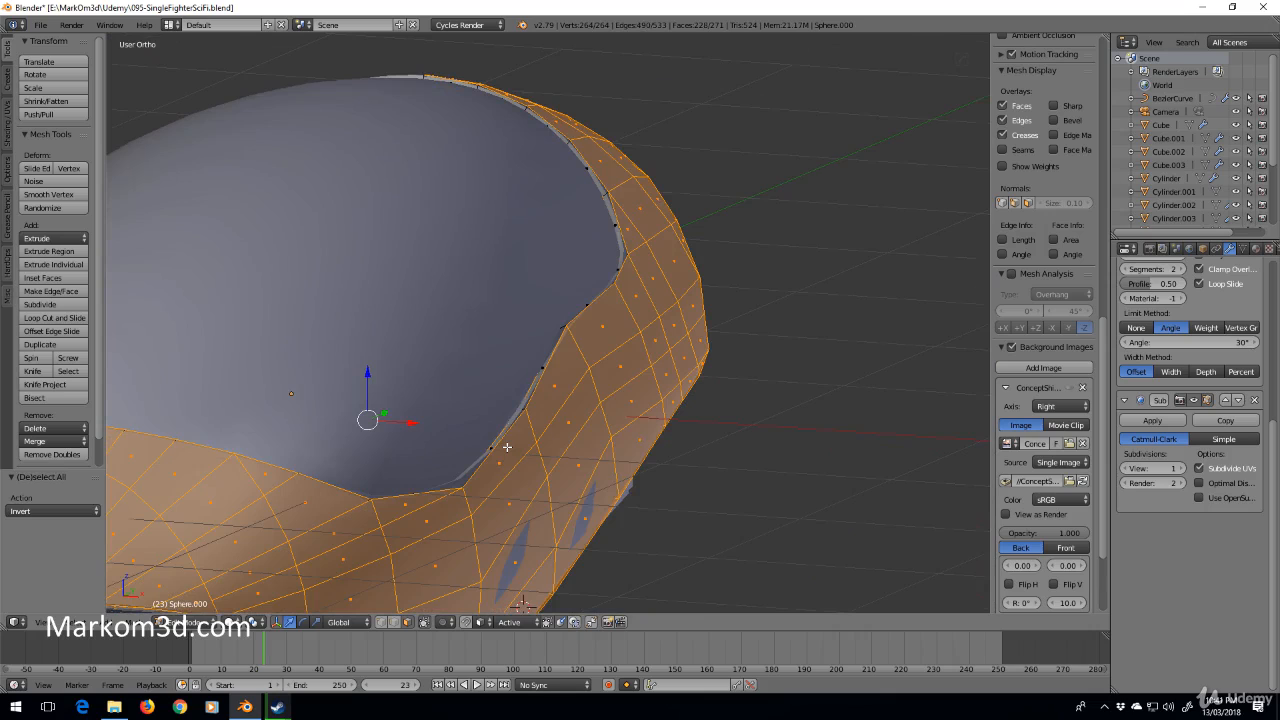
pyautogui.press('x')
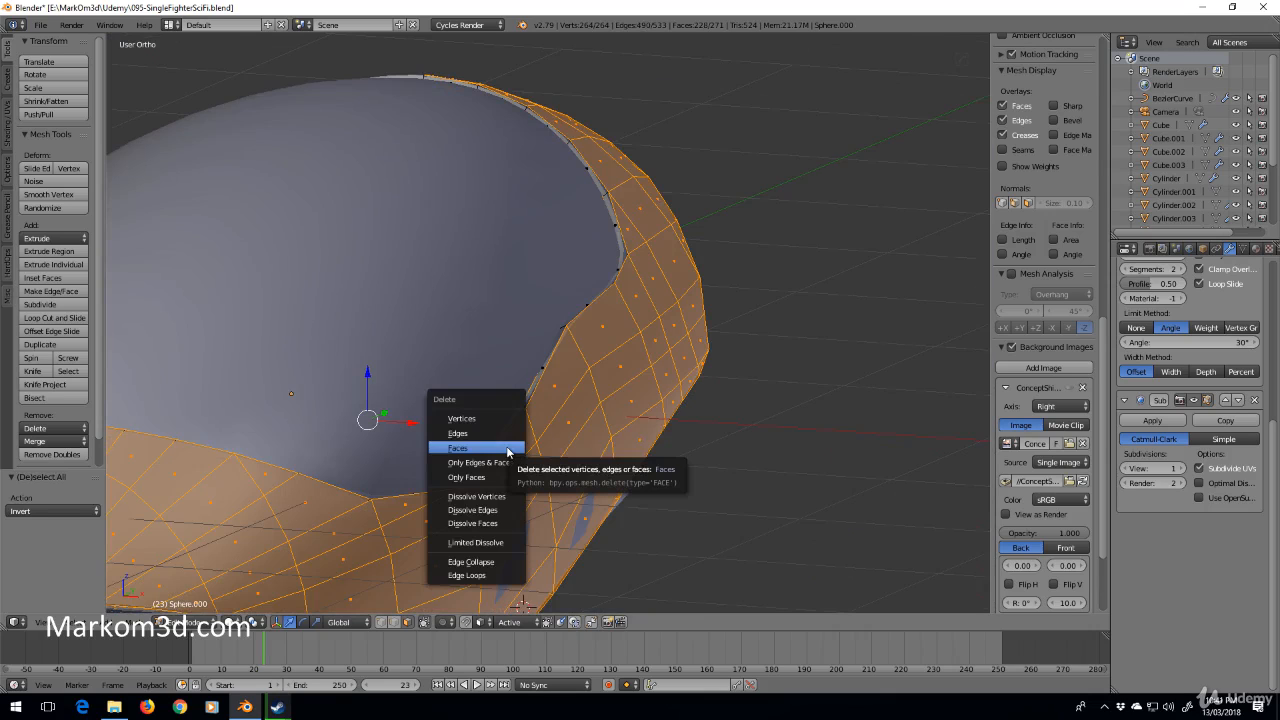
pyautogui.click(505, 447)
# - Delete the remaining faces along the centre line in front view, keeping only the strip around the canopy opening
pyautogui.moveTo(503, 447); pyautogui.dragTo(201, 365, button='middle')
pyautogui.scroll(-4, 517, 438)
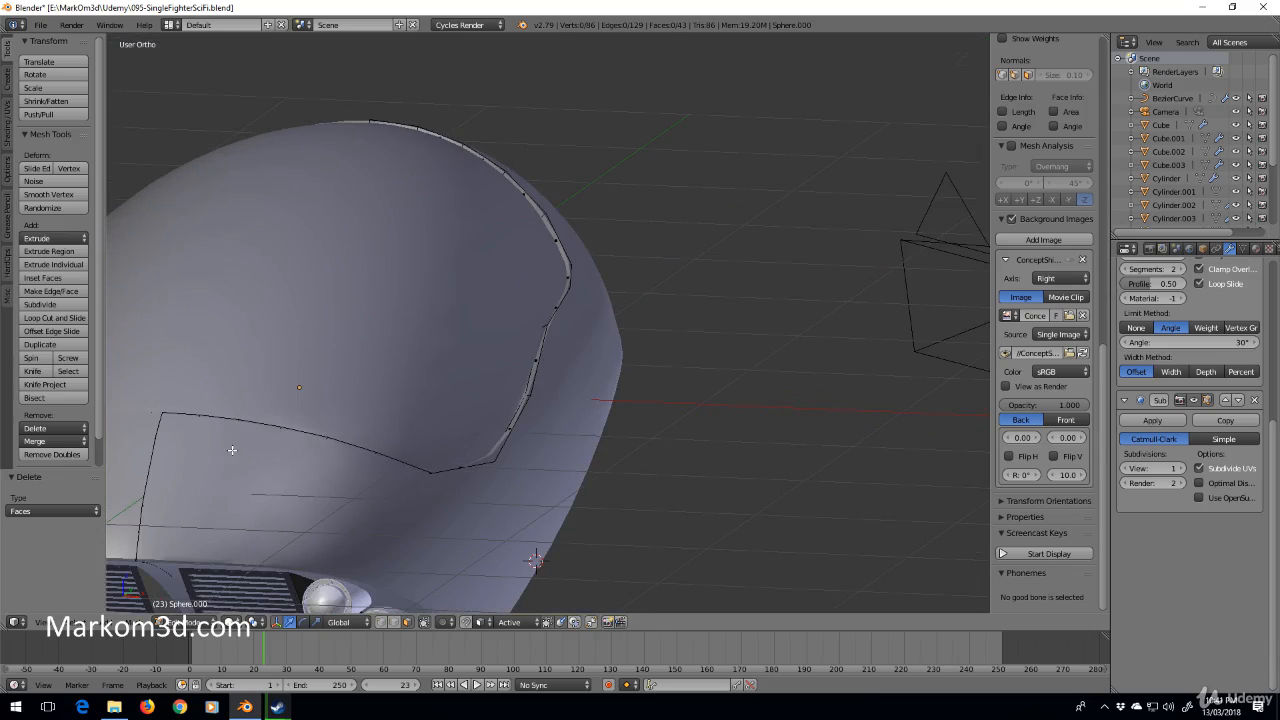
pyautogui.moveTo(271, 488); pyautogui.dragTo(215, 265, button='middle')
pyautogui.press('z')
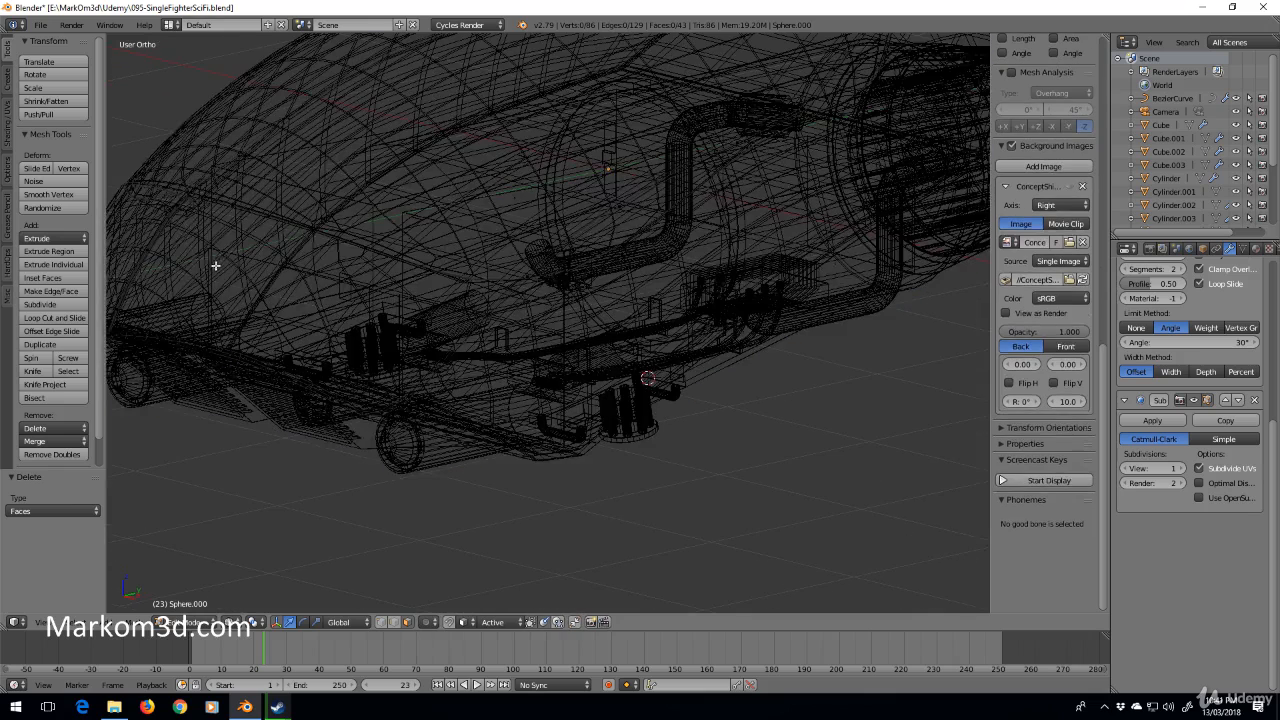
pyautogui.press('a')
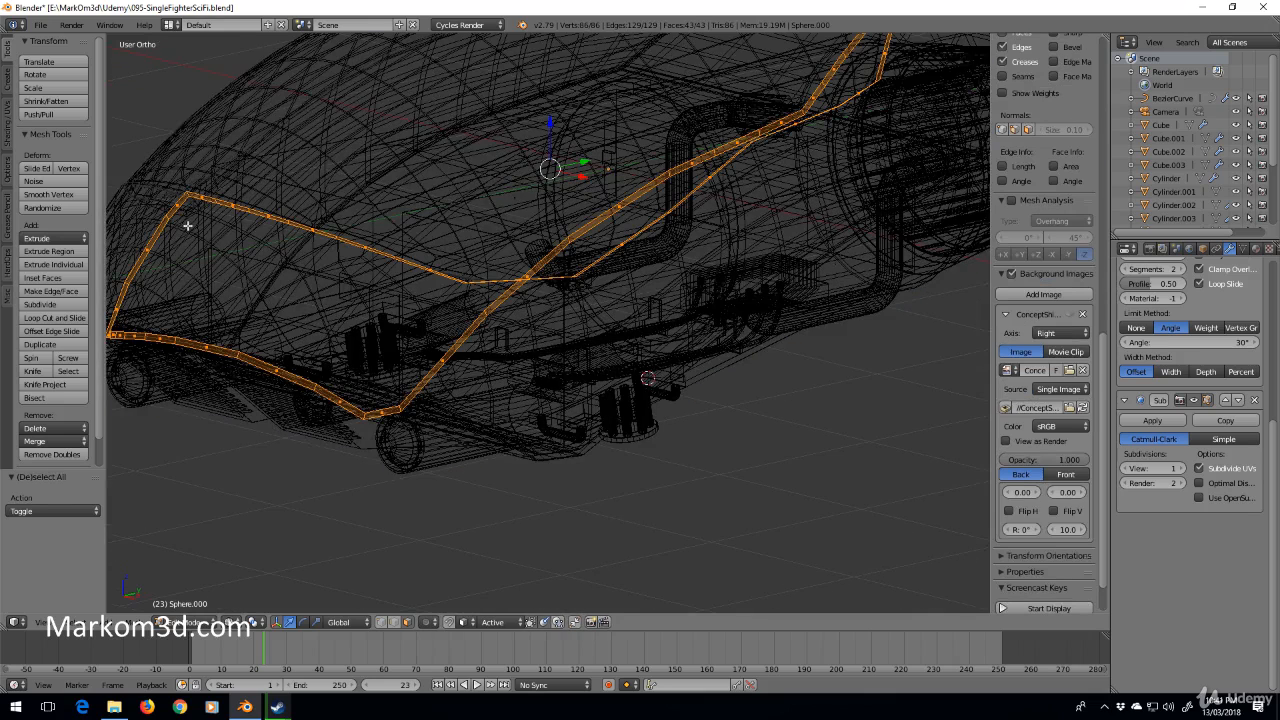
pyautogui.press('KP_1')
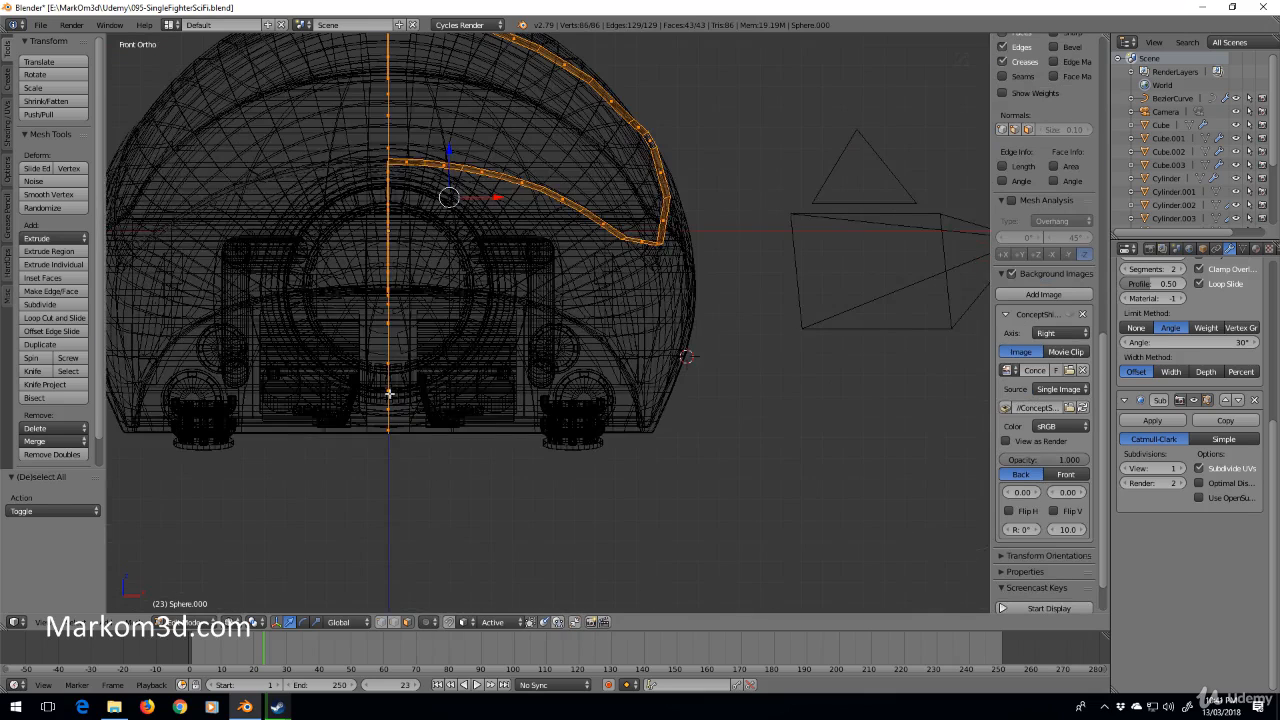
pyautogui.scroll(-2, 390, 393)
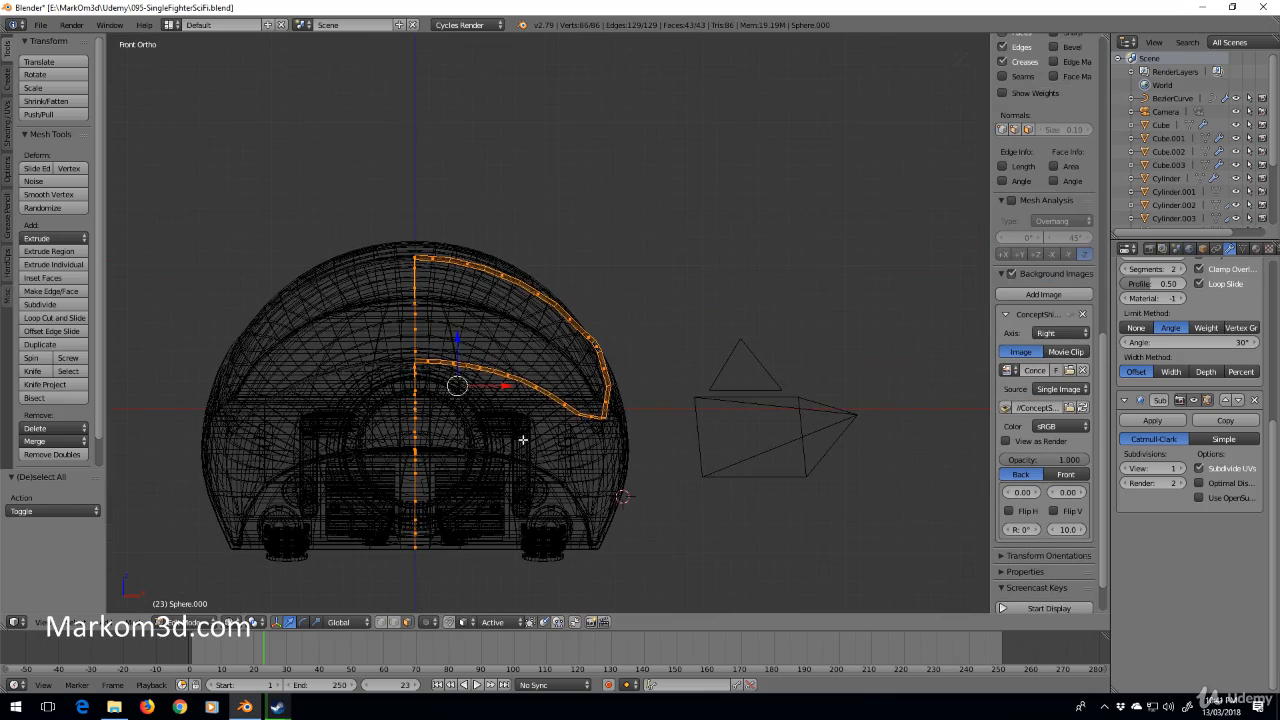
pyautogui.press('b')
pyautogui.moveTo(687, 166); pyautogui.dragTo(428, 516)
pyautogui.moveTo(428, 516)
pyautogui.mouseDown(button='middle')
pyautogui.moveTo(432, 503)
pyautogui.moveTo(412, 506)
pyautogui.mouseUp(button='middle')
pyautogui.press('x')
pyautogui.click(423, 512)
pyautogui.press('z')
# - Select the whole canopy rim strip and add a Solidify modifier to it
pyautogui.scroll(5, 412, 506)
pyautogui.scroll(-2, 412, 506)
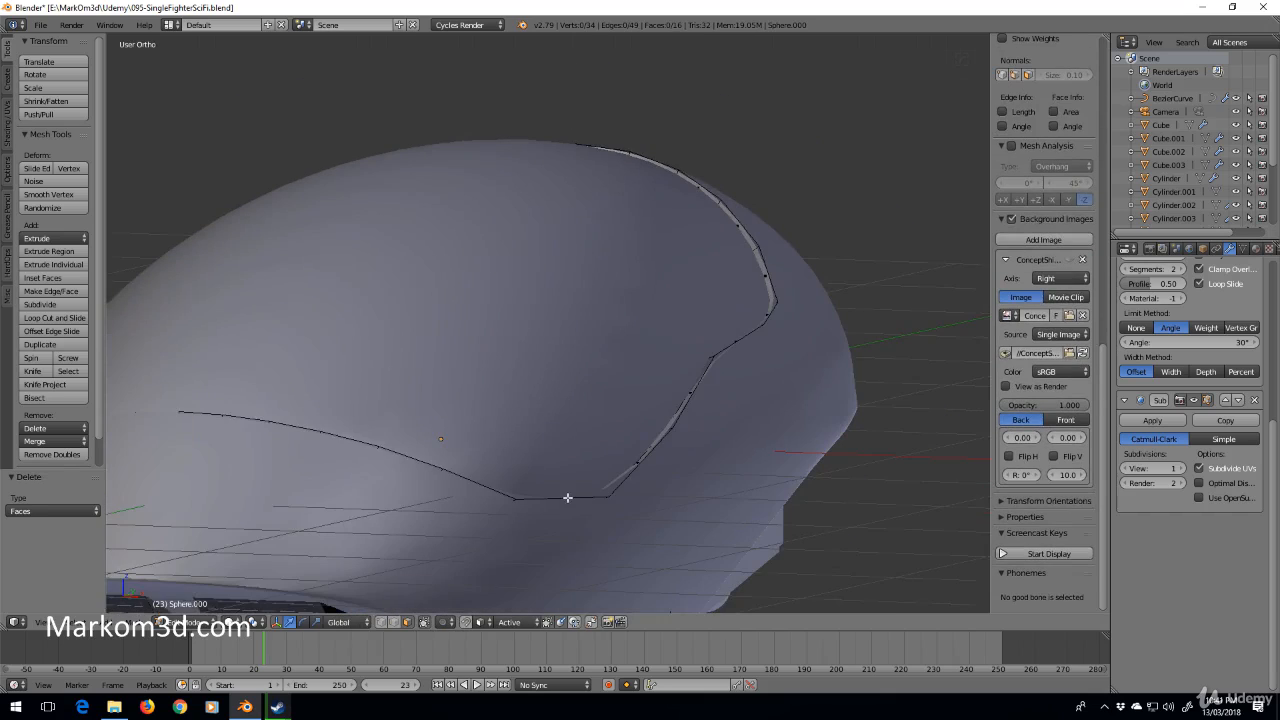
pyautogui.press('a')
pyautogui.scroll(6, 1185, 300)
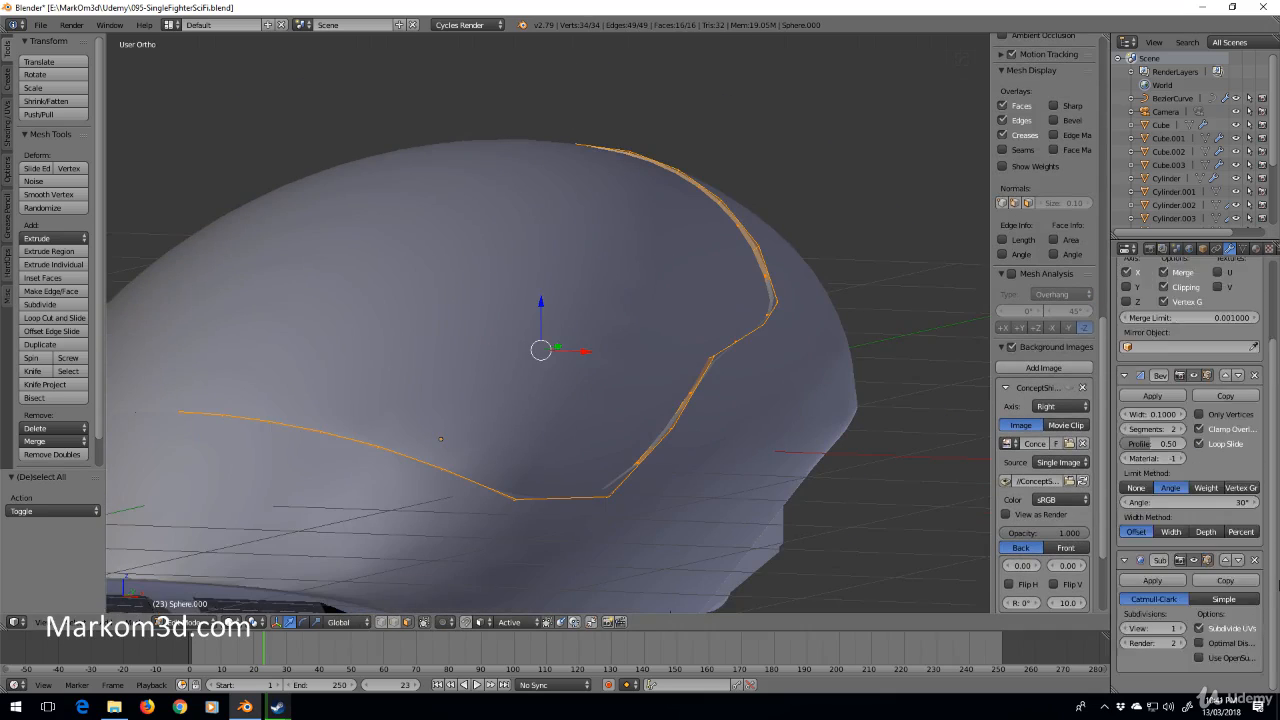
pyautogui.click(1185, 292)
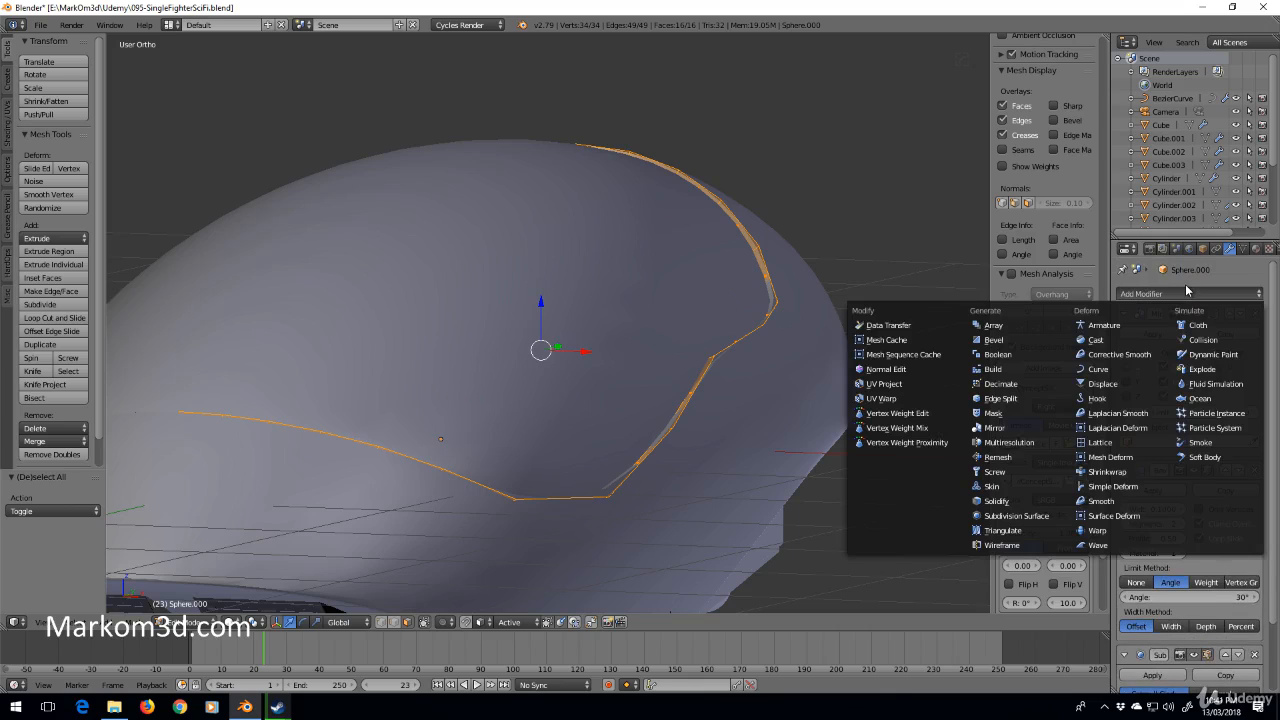
pyautogui.click(997, 501)
# - Set the rim strip's Solidify offset to 1.0 and thickness to 0.0240, and return to Object mode
pyautogui.scroll(1, 881, 463)
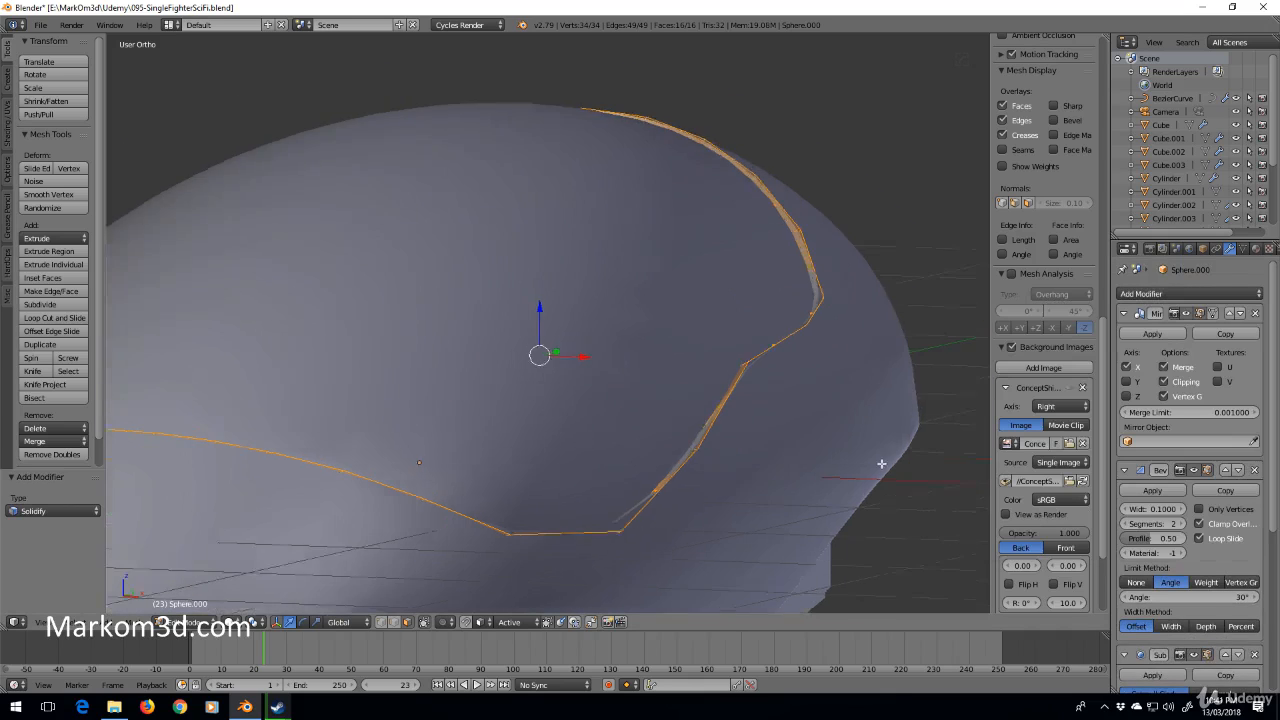
pyautogui.scroll(3, 881, 463)
pyautogui.scroll(-6, 1200, 480)
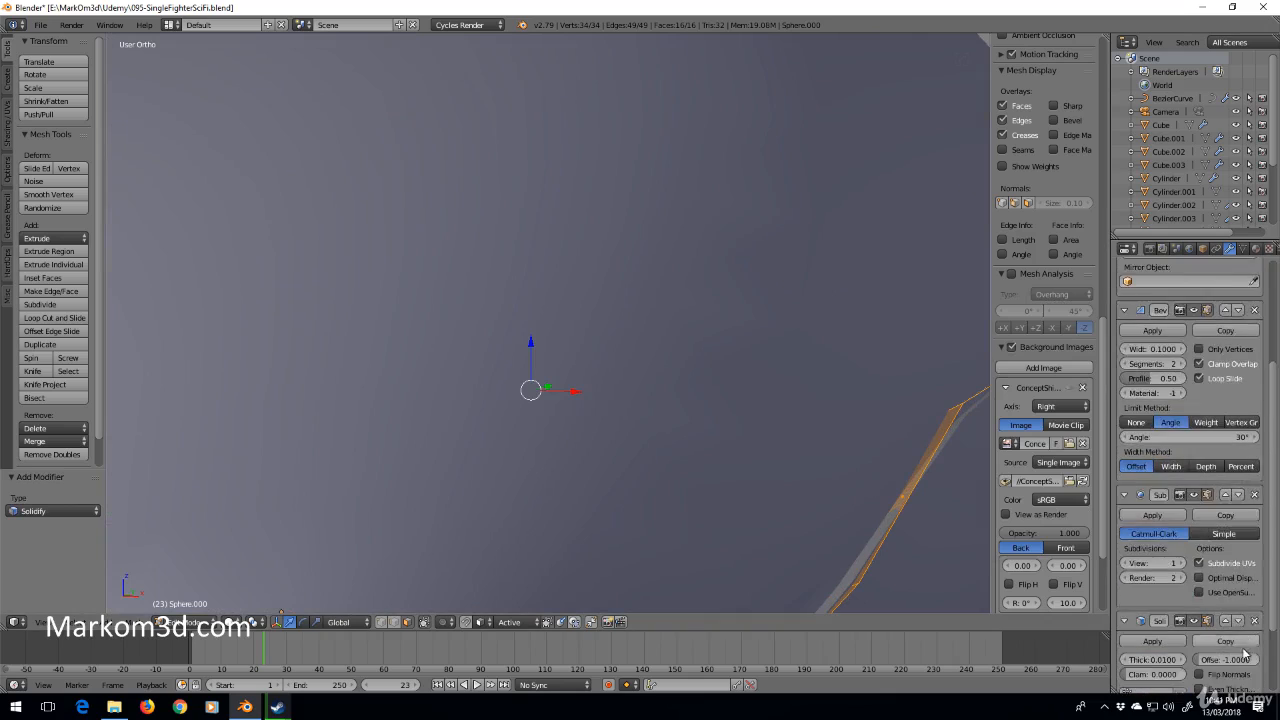
pyautogui.moveTo(1227, 571); pyautogui.dragTo(1255, 571)
pyautogui.keyDown('shift'); pyautogui.moveTo(817, 459); pyautogui.dragTo(630, 215, button='middle'); pyautogui.keyUp('shift')
pyautogui.scroll(2, 663, 385)
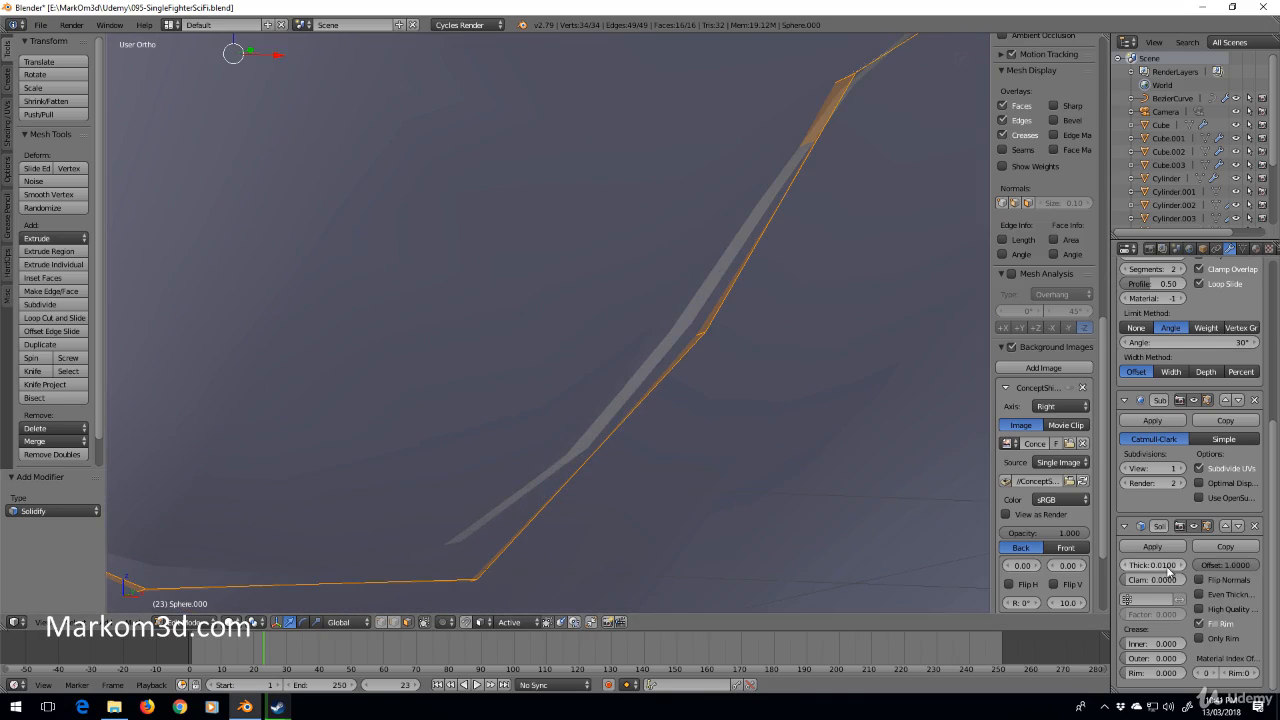
pyautogui.moveTo(1150, 565); pyautogui.dragTo(1183, 565)
pyautogui.scroll(-4, 625, 448)
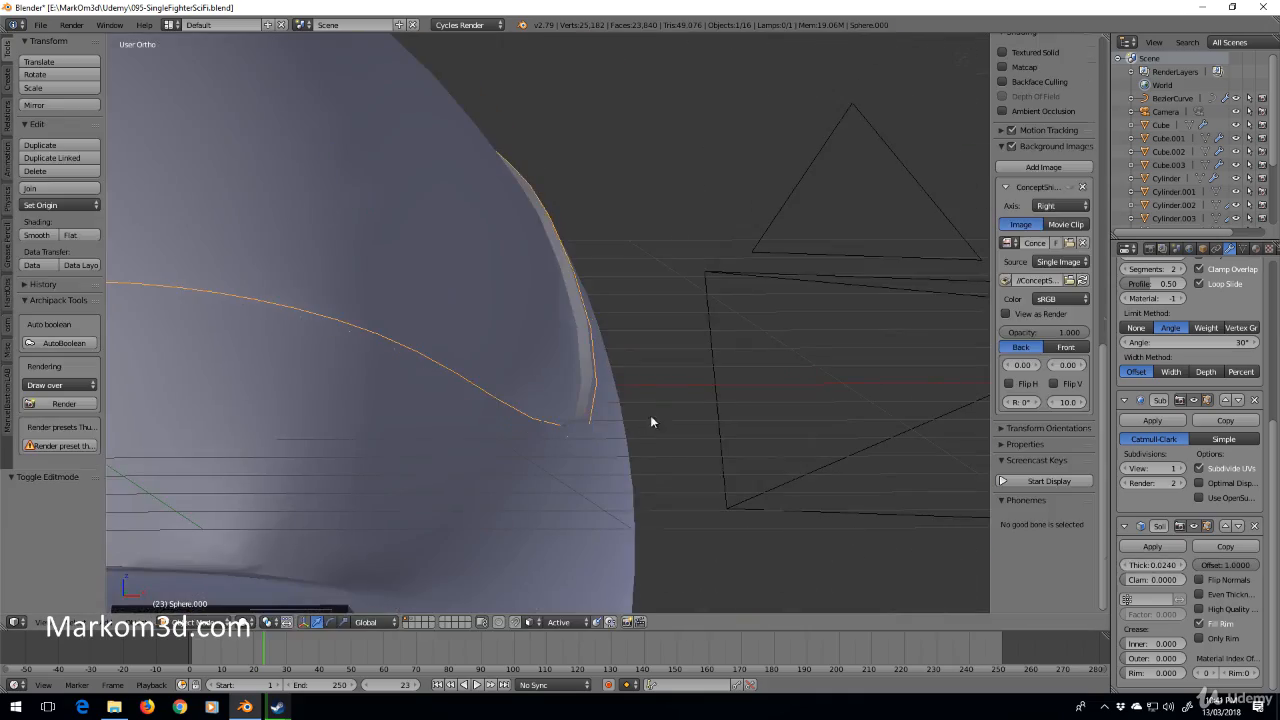
# - Add a second Solidify modifier to the canopy rim strip
pyautogui.moveTo(614, 406); pyautogui.dragTo(360, 458, button='middle')
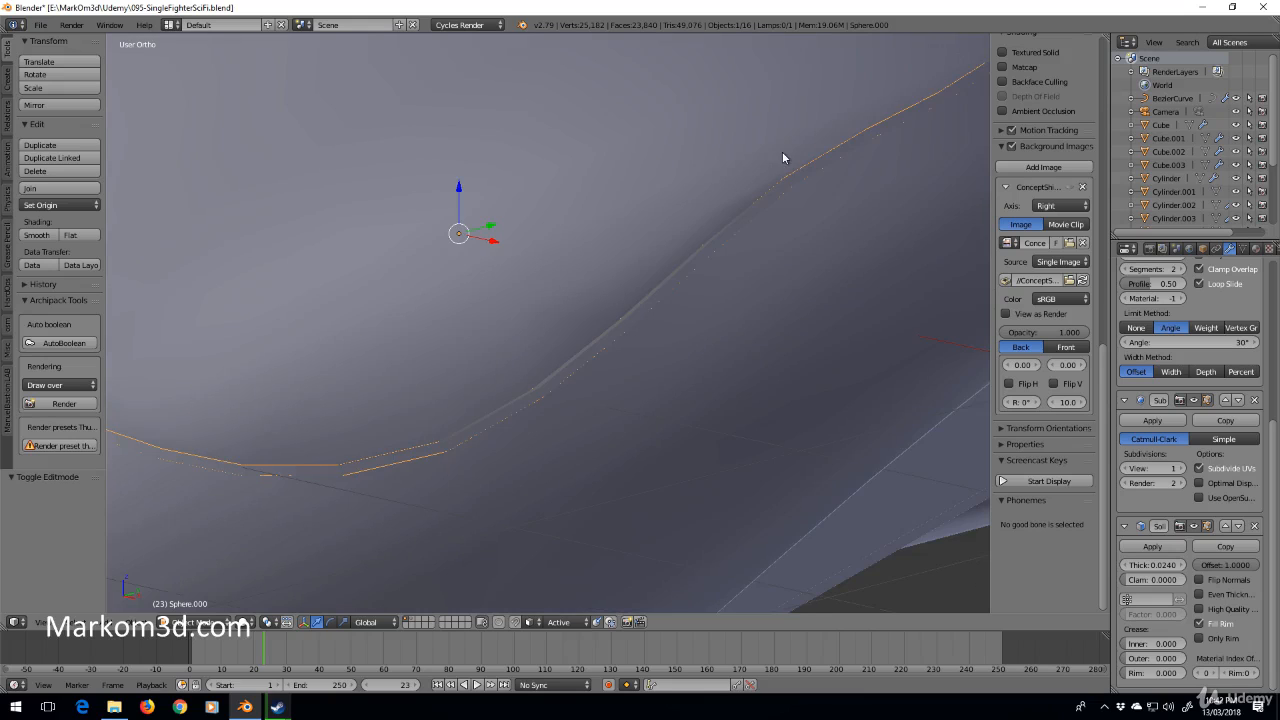
pyautogui.moveTo(265, 481); pyautogui.dragTo(355, 461, button='middle')
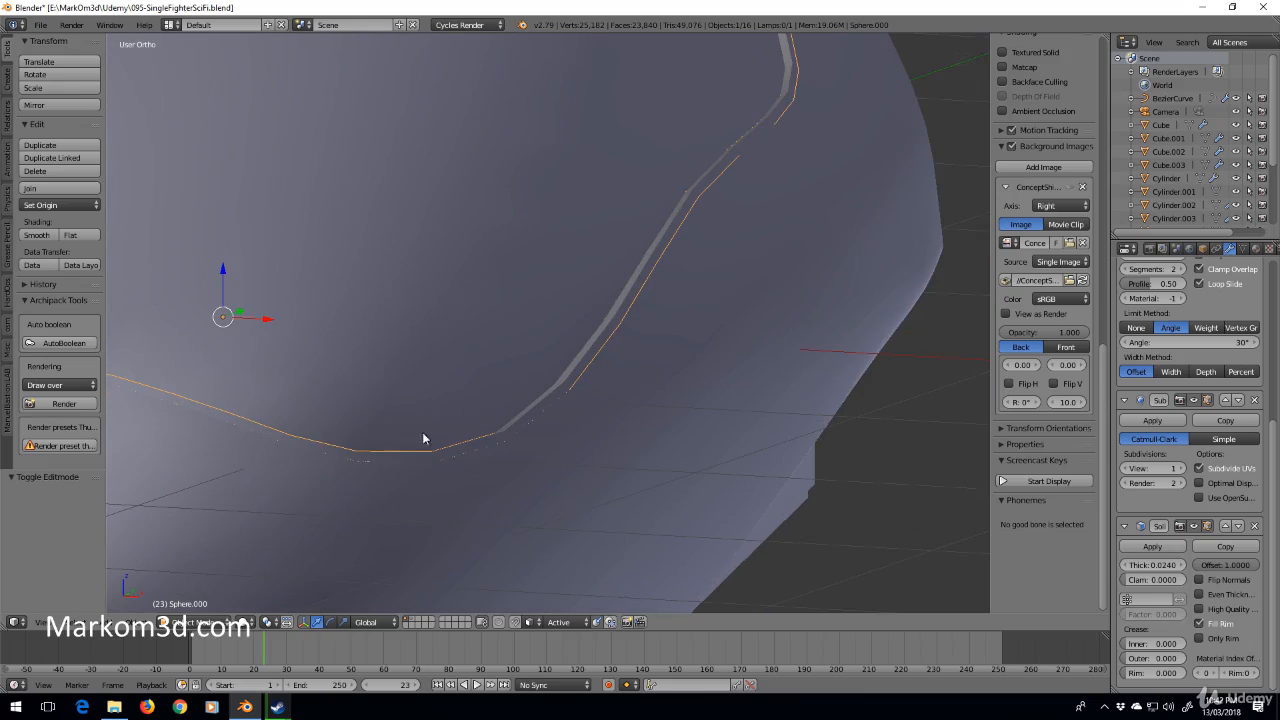
pyautogui.scroll(6, 1190, 450)
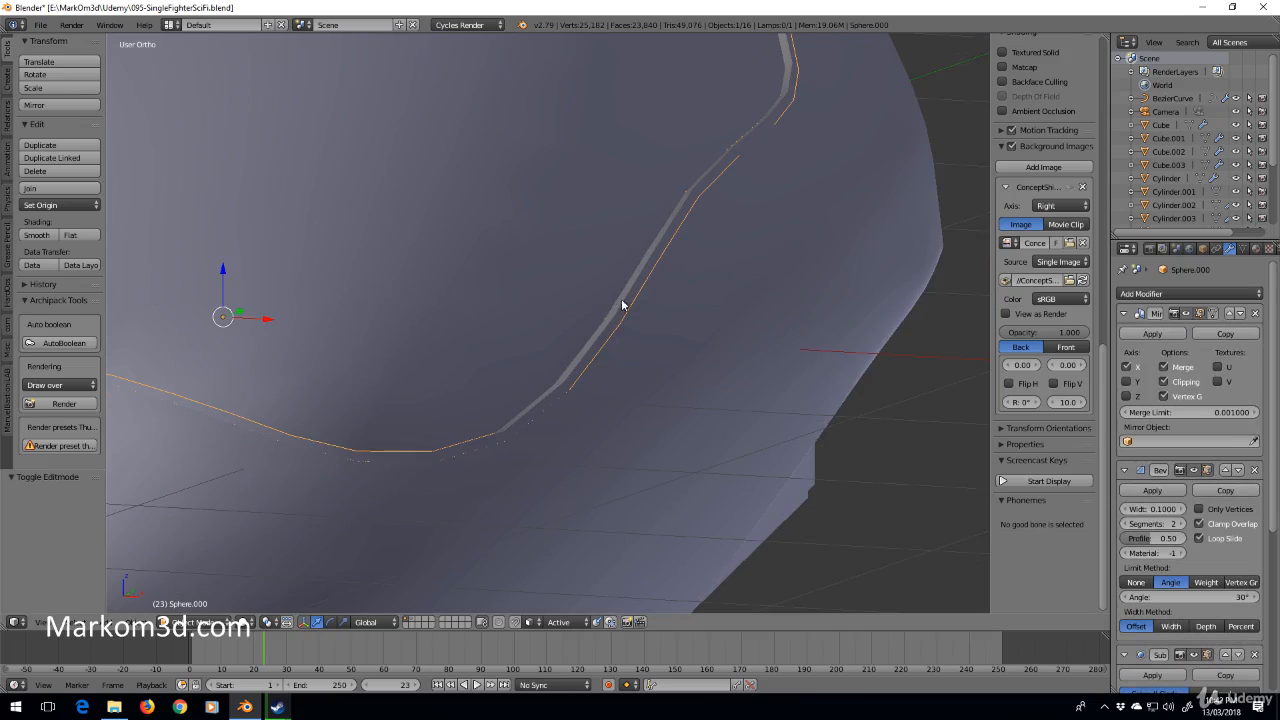
pyautogui.click(1182, 296)
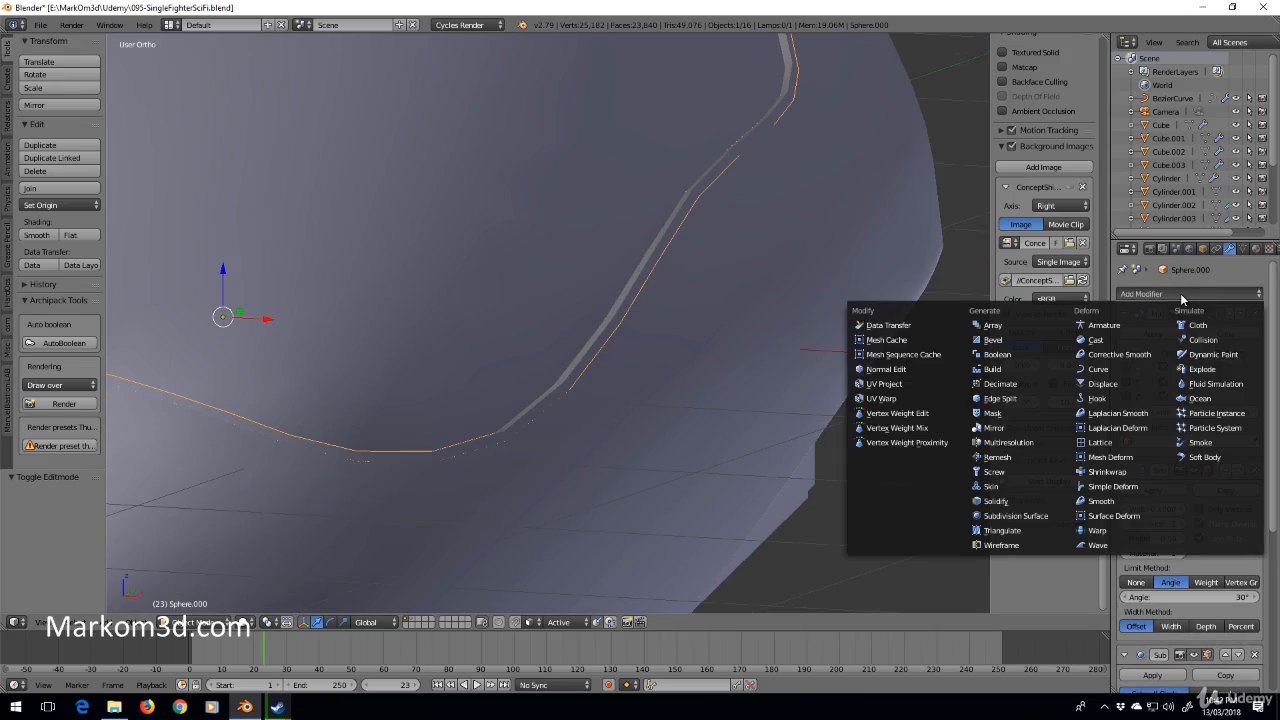
pyautogui.click(1036, 505)
pyautogui.scroll(-8, 1190, 600)
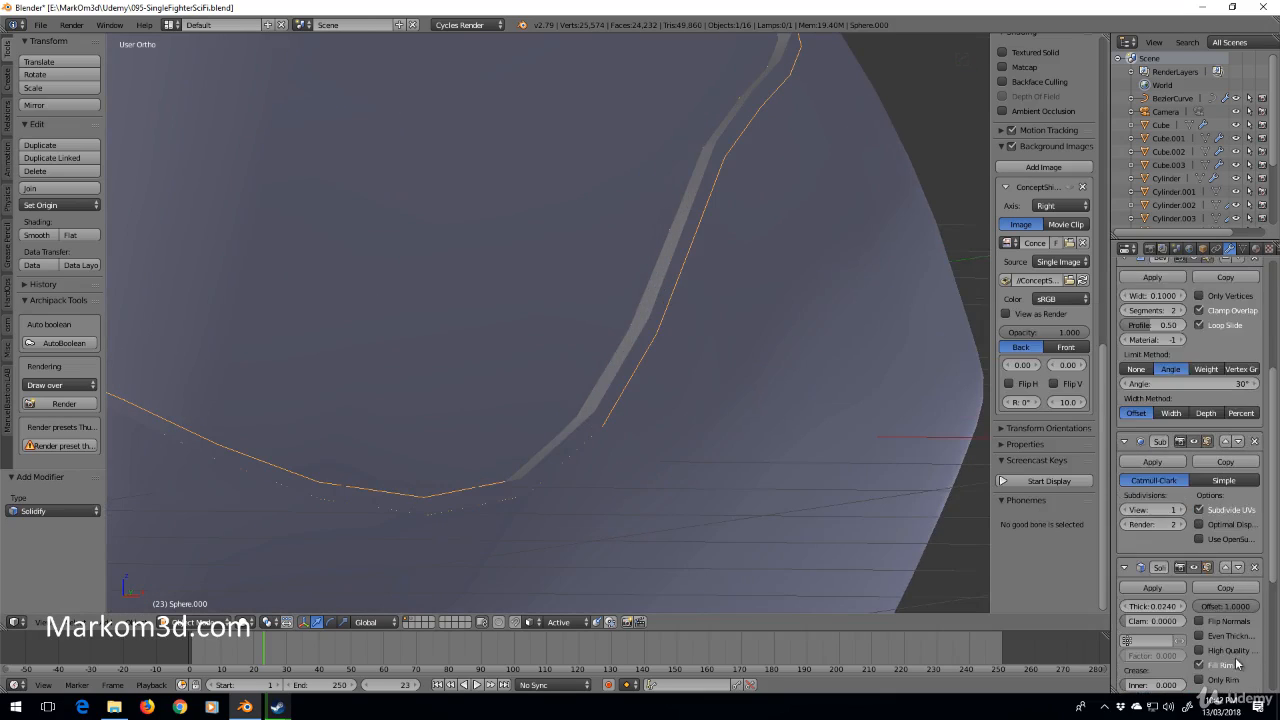
# - Set the second Solidify modifier's offset to 1.0 and inspect the canopy rim's edge up close
pyautogui.scroll(-1, 1227, 668)
pyautogui.moveTo(1226, 567); pyautogui.dragTo(1268, 567)
pyautogui.press('z')
pyautogui.press('z')
pyautogui.scroll(-3, 632, 505)
pyautogui.scroll(4, 536, 525)
pyautogui.moveTo(632, 508); pyautogui.dragTo(637, 469, button='middle')
pyautogui.scroll(3, 518, 520)
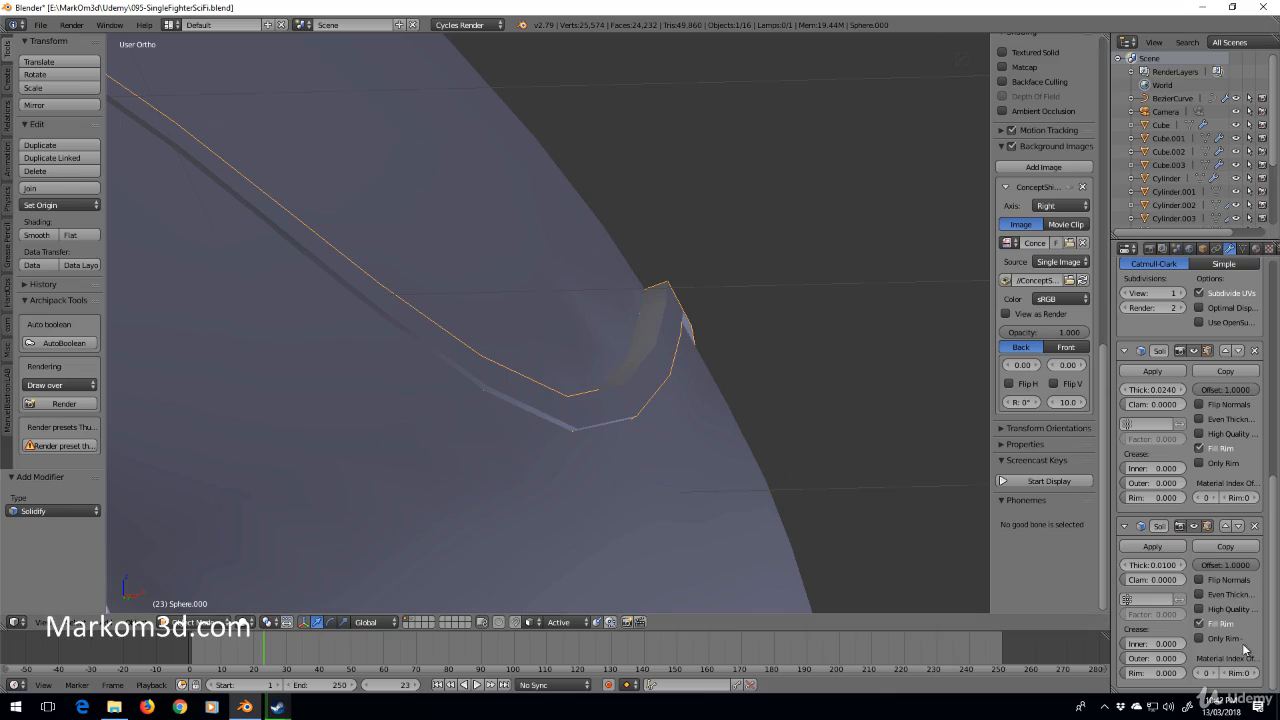
pyautogui.moveTo(1232, 566)
pyautogui.mouseDown()
pyautogui.moveTo(1192, 566)
pyautogui.moveTo(1236, 566)
pyautogui.mouseUp()
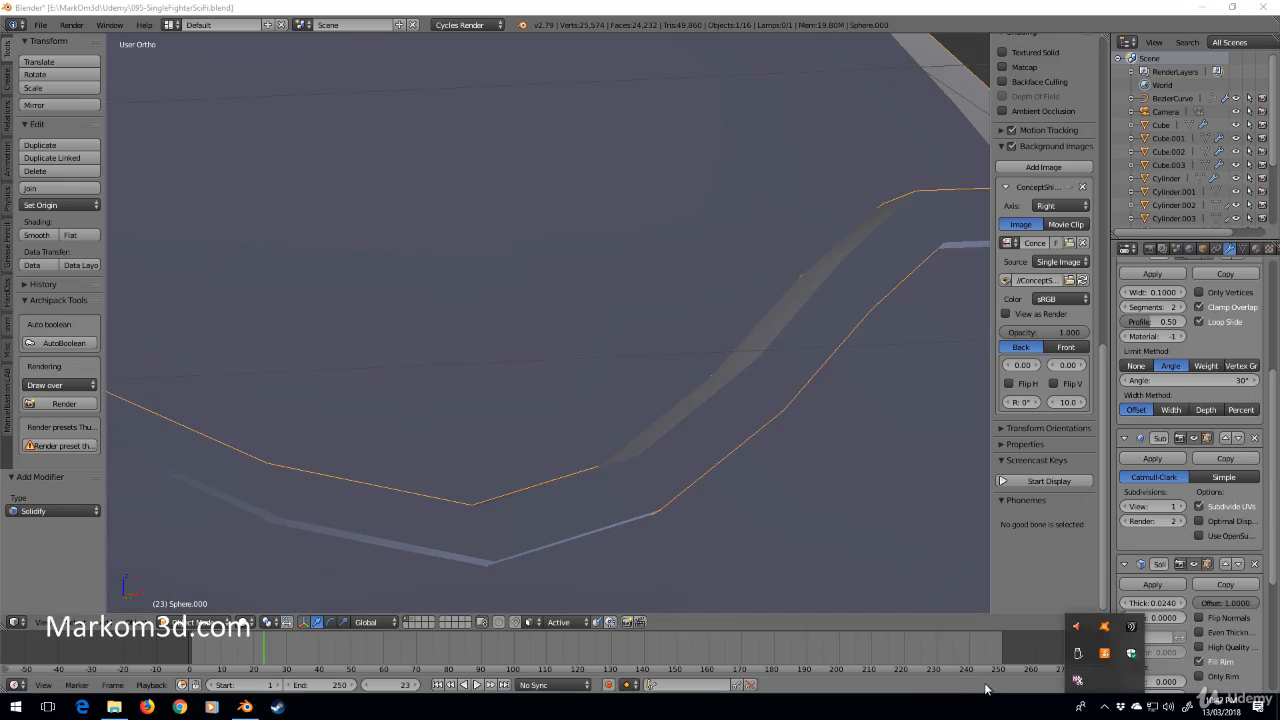
pyautogui.moveTo(850, 500); pyautogui.dragTo(769, 429, button='middle')
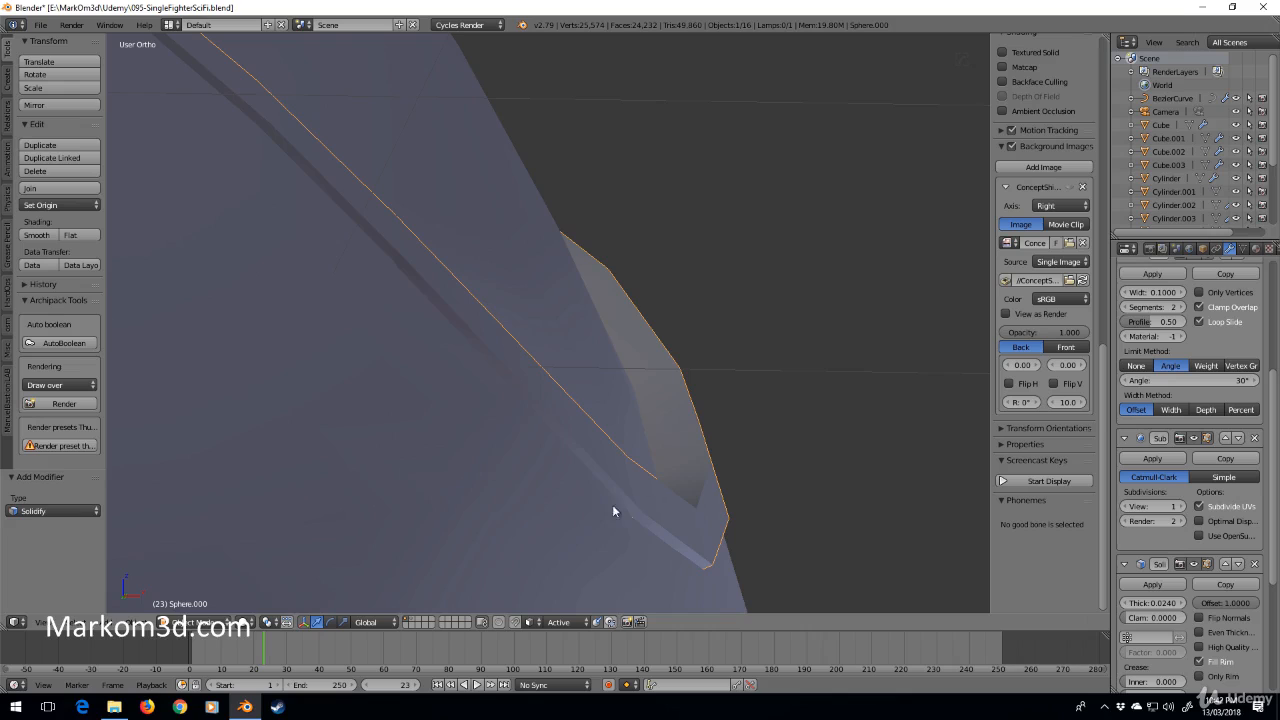
pyautogui.moveTo(457, 403); pyautogui.dragTo(424, 397, button='middle')
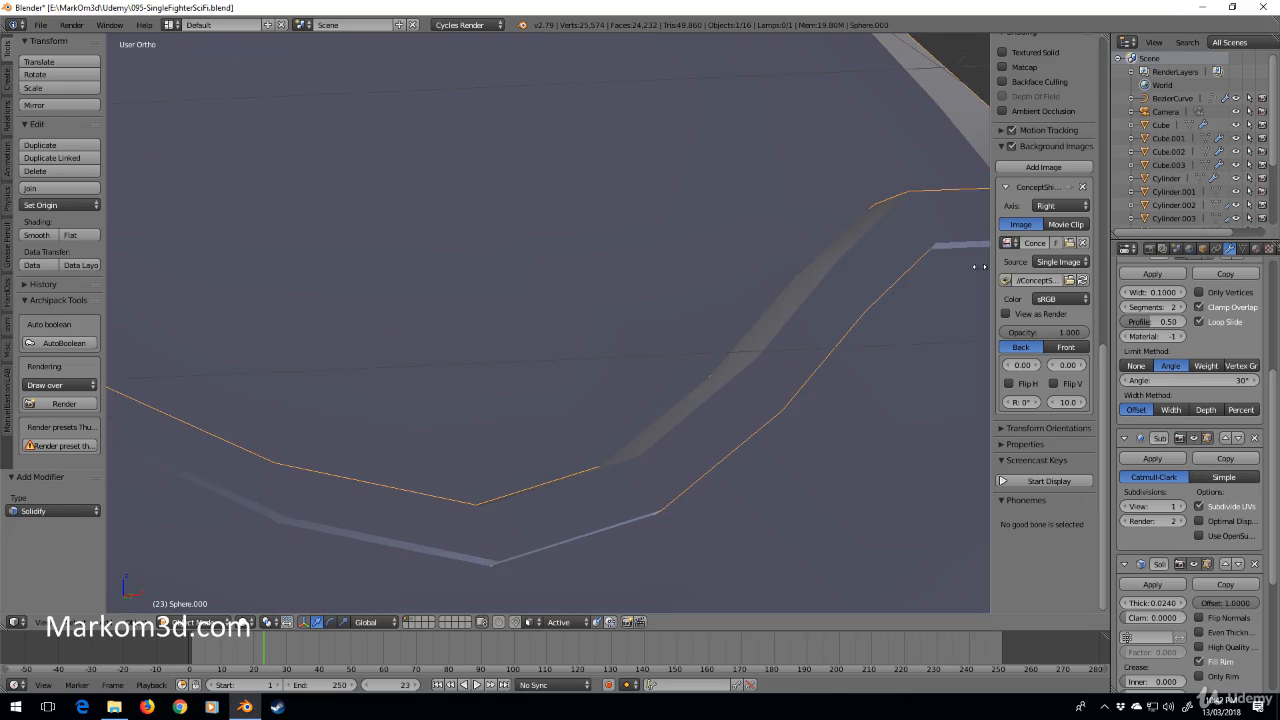
pyautogui.scroll(4, 1150, 480)
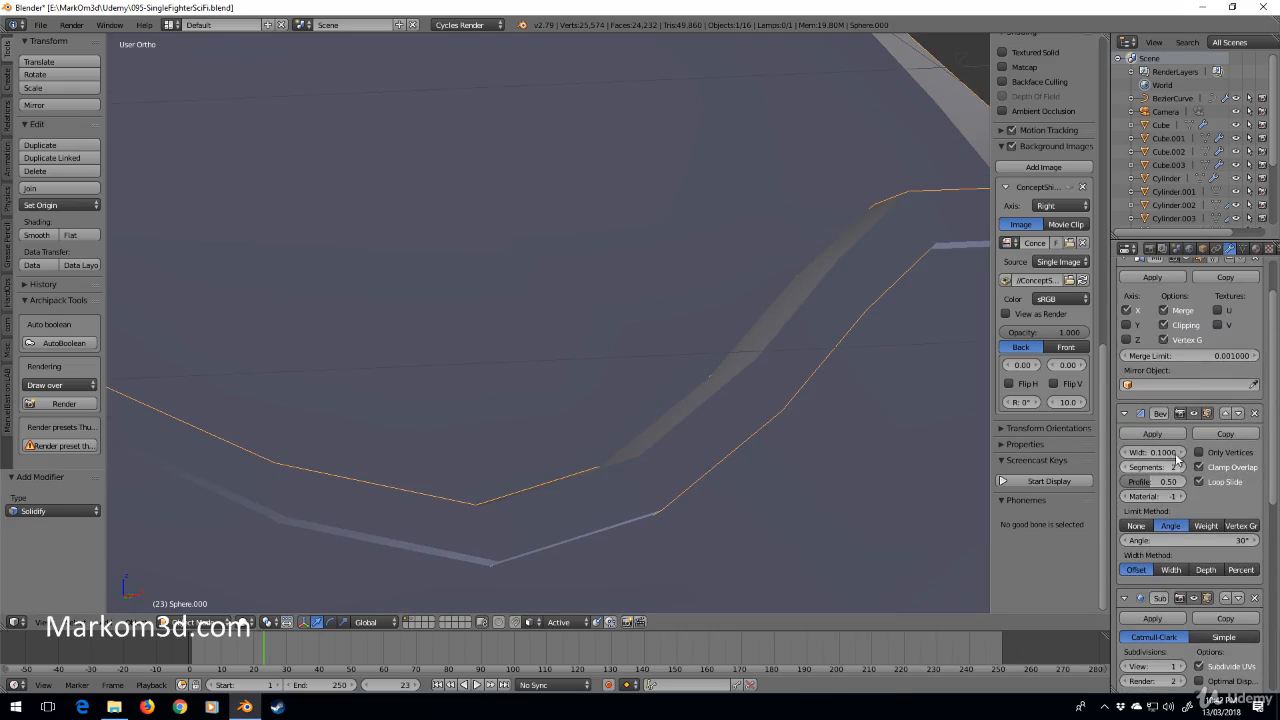
# - Move the canopy rim strip's Bevel modifier below both Solidify modifiers
pyautogui.click(1238, 413)
pyautogui.scroll(-4, 1231, 434)
pyautogui.click(1238, 432)
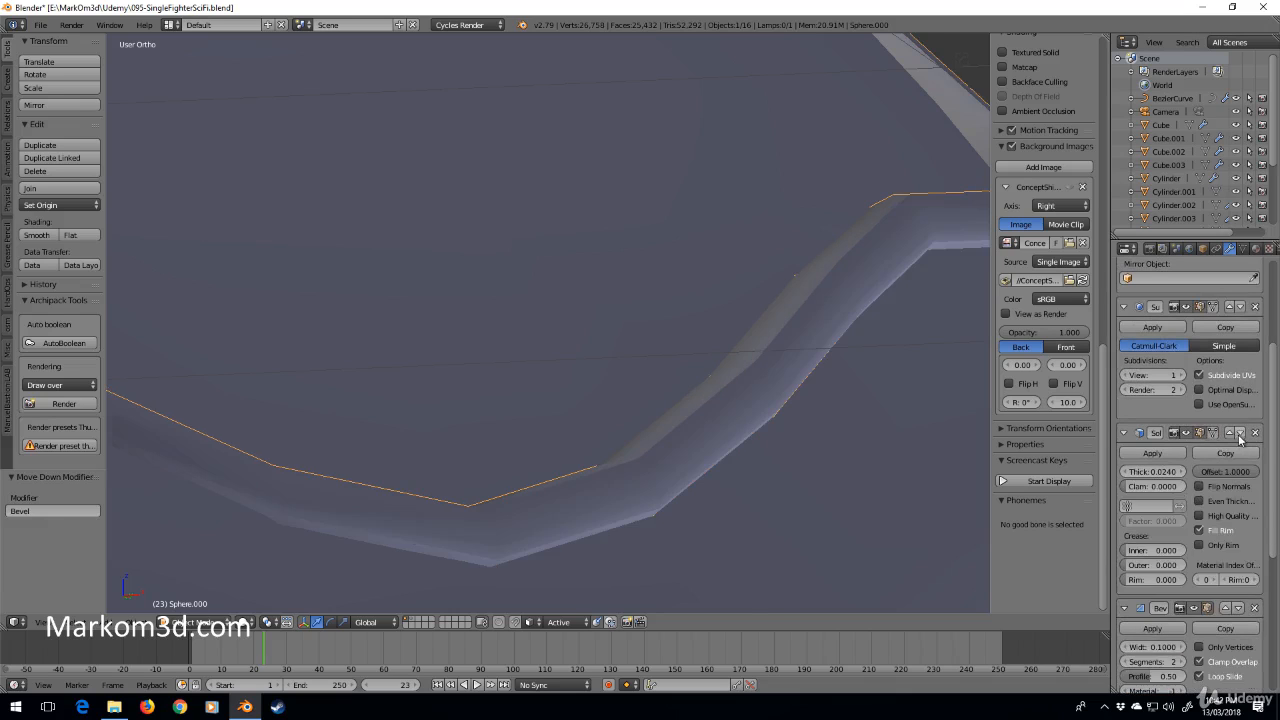
pyautogui.scroll(-6, 1238, 607)
pyautogui.scroll(-3, 1238, 607)
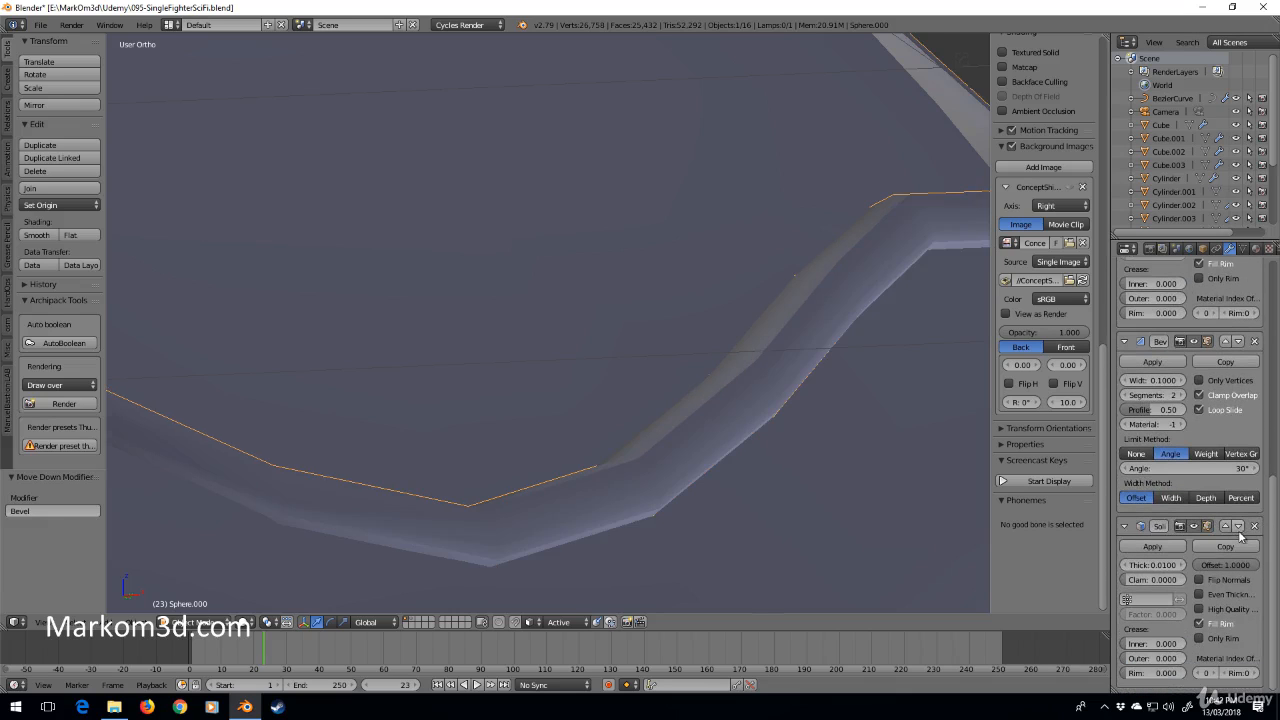
pyautogui.click(1238, 341)
pyautogui.moveTo(580, 545); pyautogui.dragTo(604, 557, button='middle')
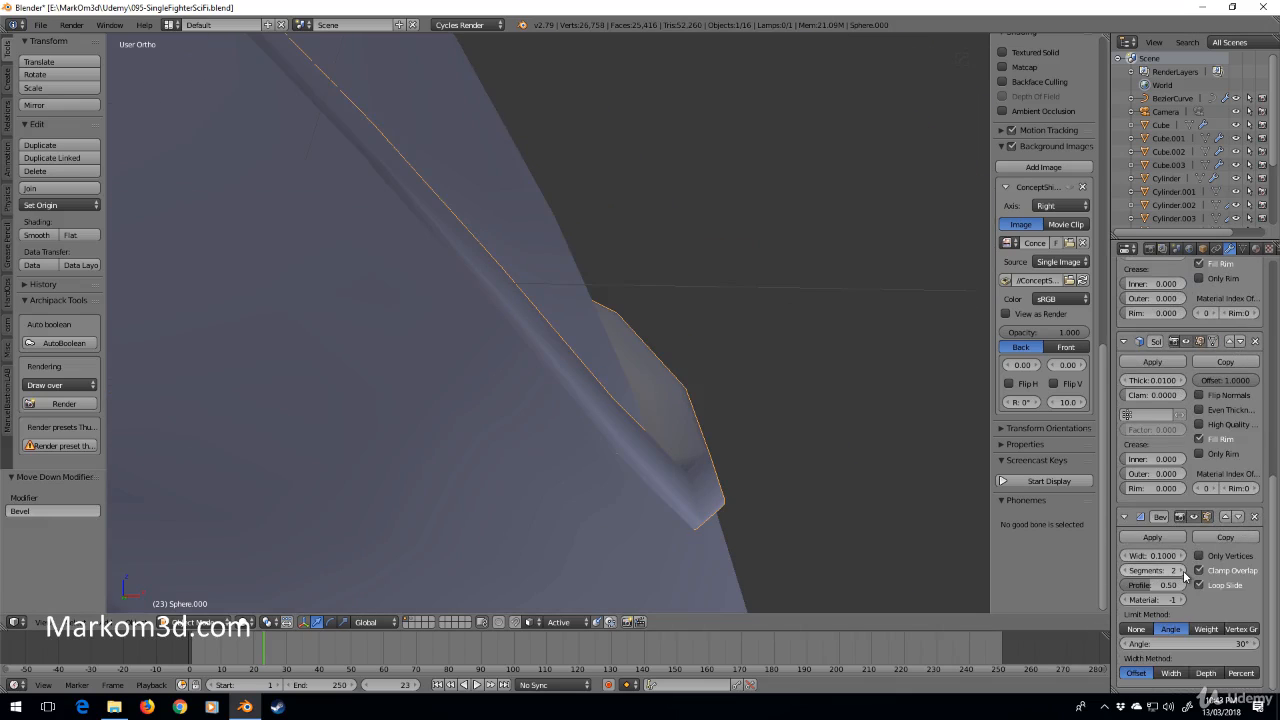
# - Try a Bevel width of 0 on the canopy rim strip, and remove its Bevel modifier
pyautogui.moveTo(1169, 559); pyautogui.dragTo(1132, 559)
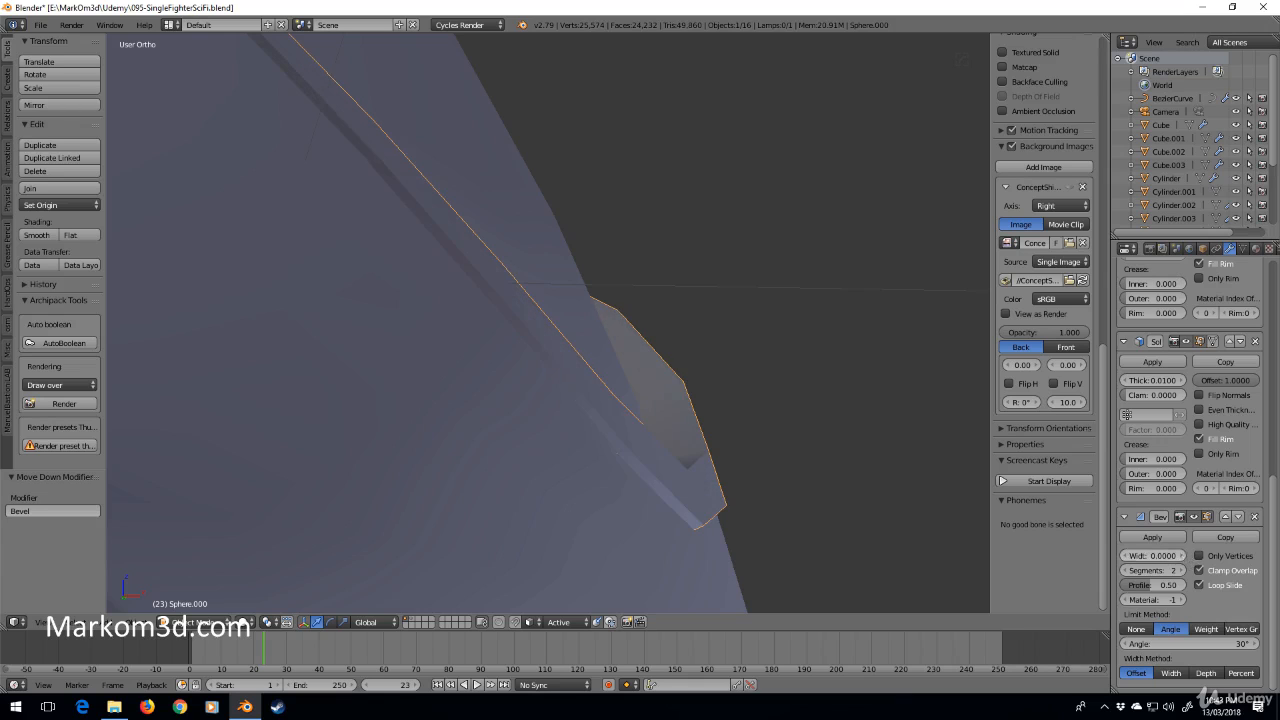
pyautogui.click(1182, 556)
pyautogui.click(1255, 518)
# - Select the lower fuselage block and examine the canopy rim line around the hull from several angles
pyautogui.moveTo(806, 489); pyautogui.dragTo(639, 430, button='middle')
pyautogui.scroll(-10, 596, 480)
pyautogui.rightClick(646, 388)
pyautogui.scroll(5, 639, 430)
pyautogui.keyDown('shift'); pyautogui.moveTo(553, 491); pyautogui.dragTo(609, 413, button='middle'); pyautogui.keyUp('shift')
pyautogui.scroll(-6, 650, 485)
pyautogui.moveTo(435, 290); pyautogui.dragTo(350, 285, button='middle')
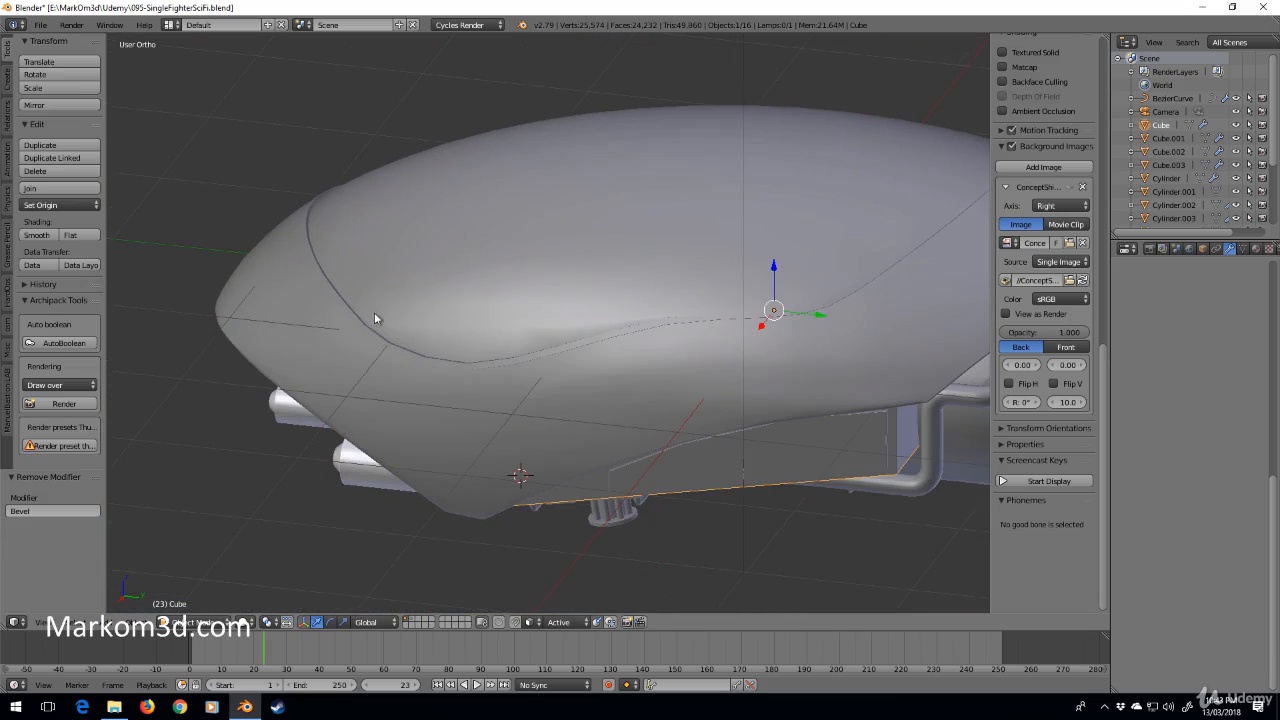
pyautogui.moveTo(646, 202); pyautogui.dragTo(391, 203, button='middle')
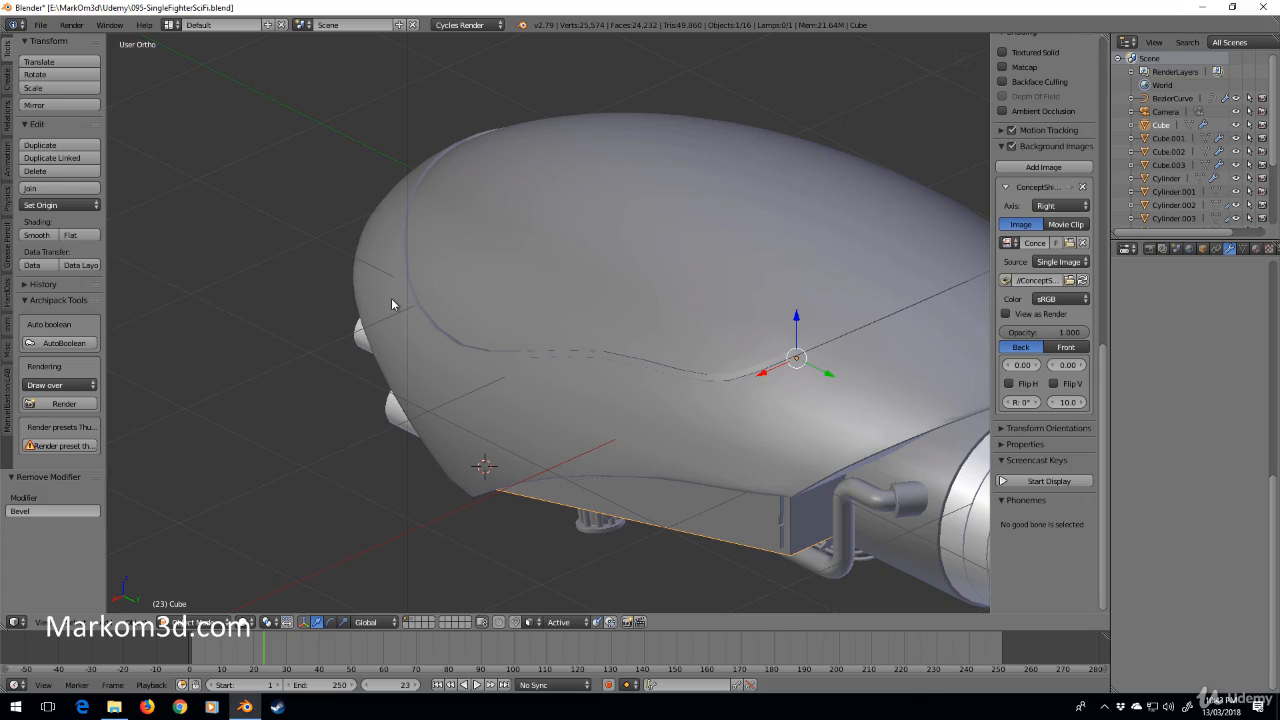
pyautogui.moveTo(391, 300); pyautogui.dragTo(689, 372, button='middle')
# - Align the view to the right side and enable Additive Drawing and Draw on Back for the Grease Pencil
pyautogui.press('KP_3')
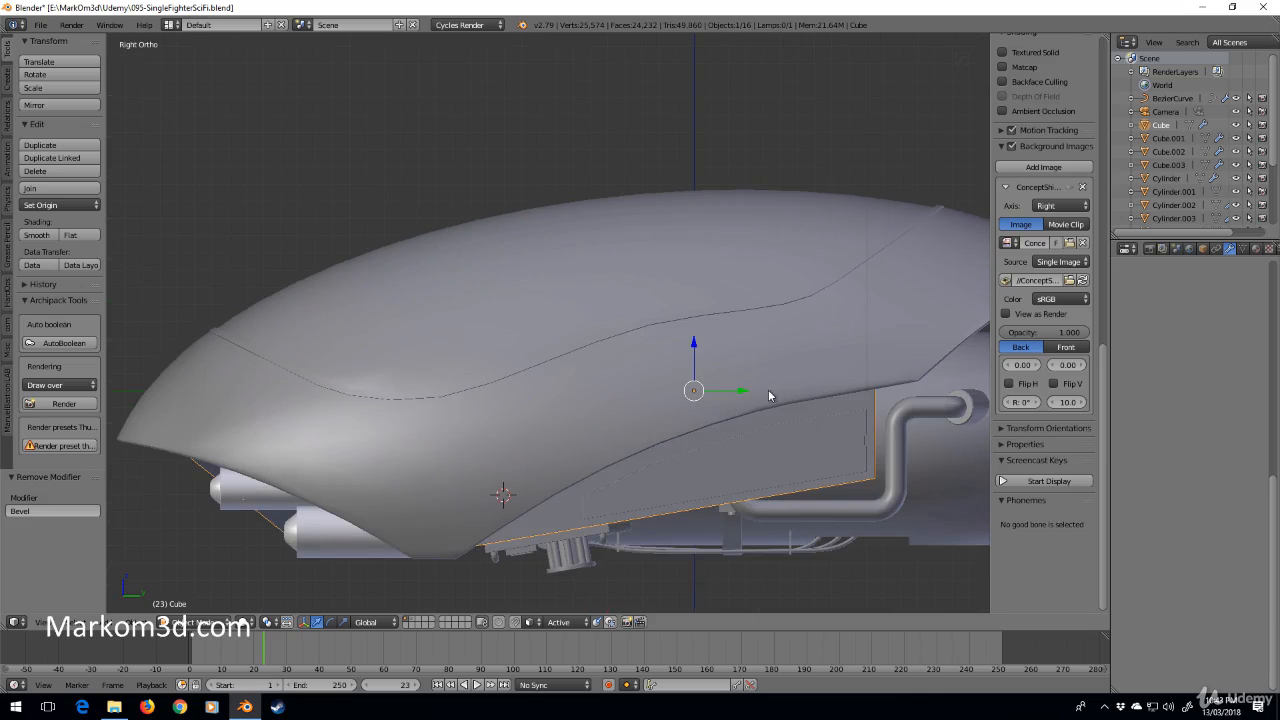
pyautogui.keyDown('shift'); pyautogui.moveTo(701, 405); pyautogui.dragTo(644, 440, button='middle'); pyautogui.keyUp('shift')
pyautogui.scroll(-1, 429, 416)
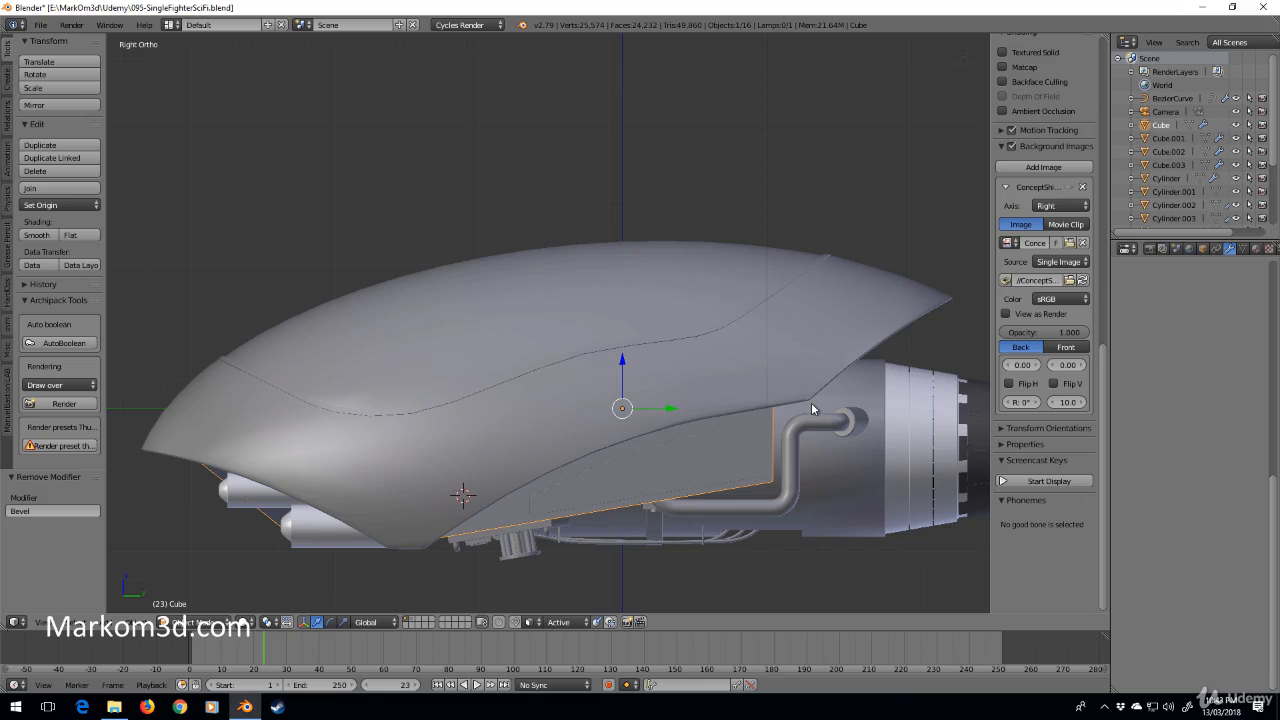
pyautogui.scroll(6, 970, 205)
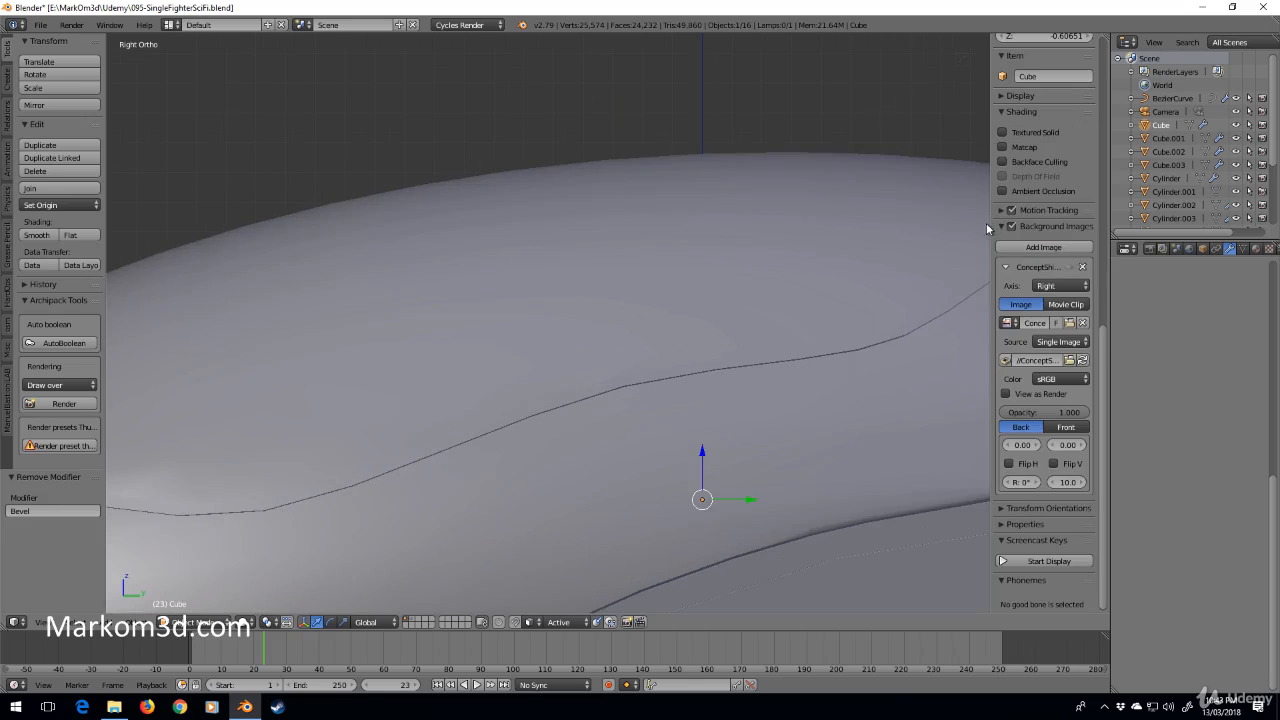
pyautogui.scroll(-6, 435, 286)
pyautogui.scroll(2, 435, 287)
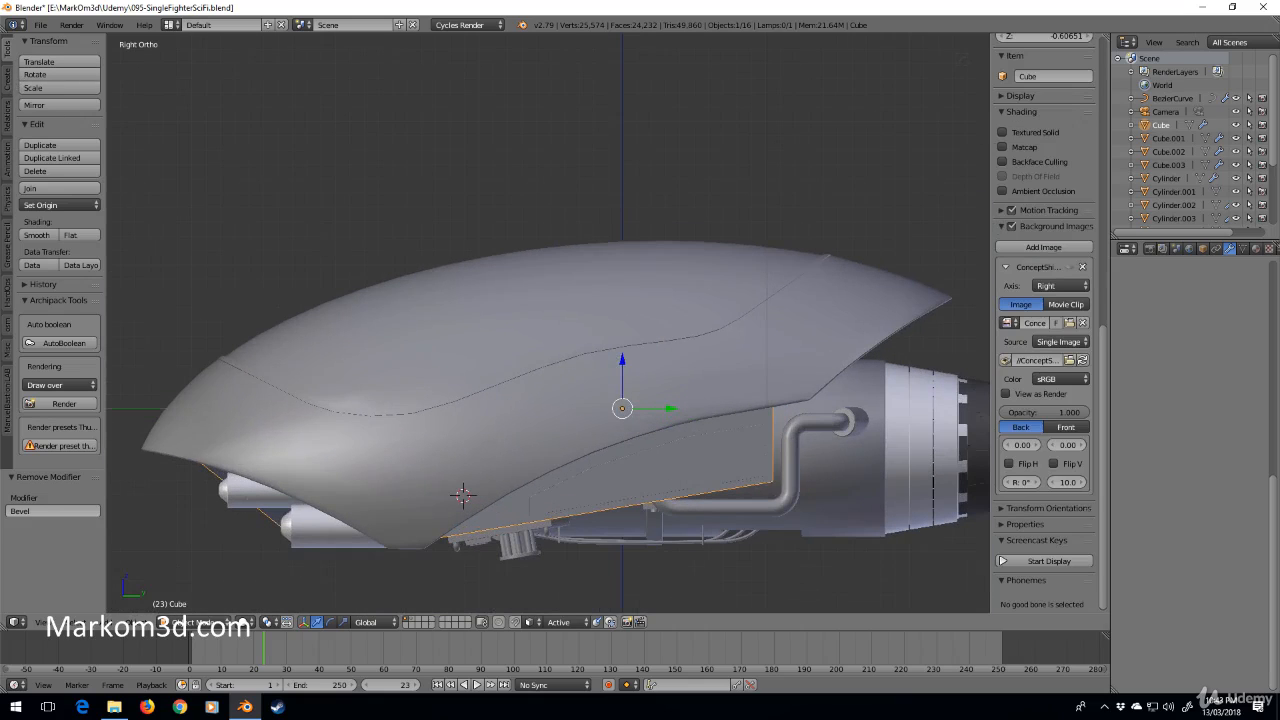
pyautogui.scroll(10, 1034, 193)
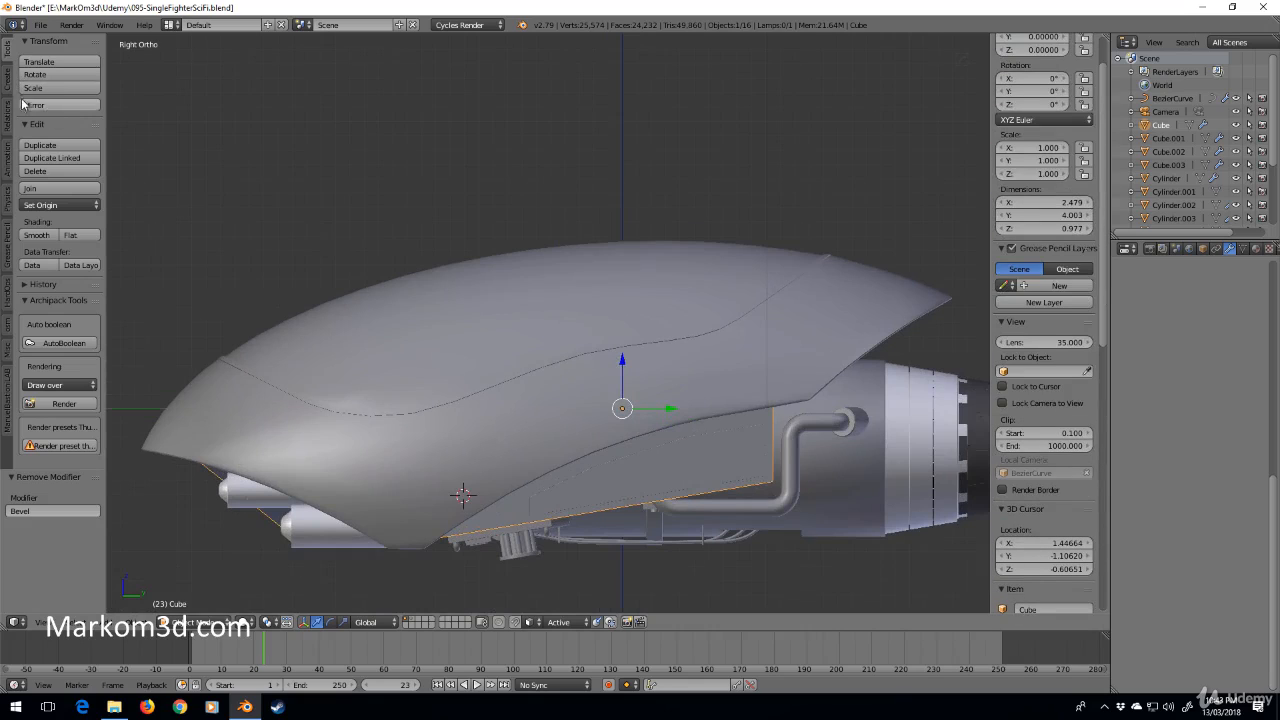
pyautogui.click(8, 243)
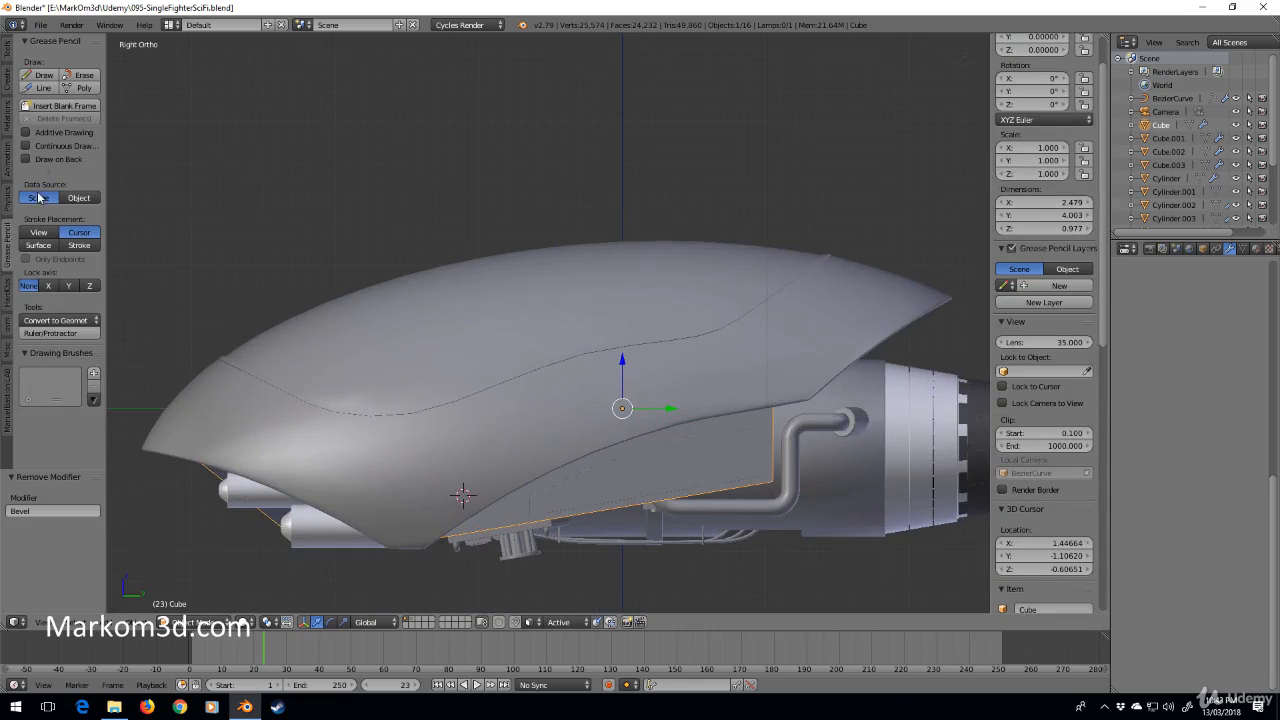
pyautogui.click(42, 74)
pyautogui.click(26, 132)
pyautogui.click(26, 132)
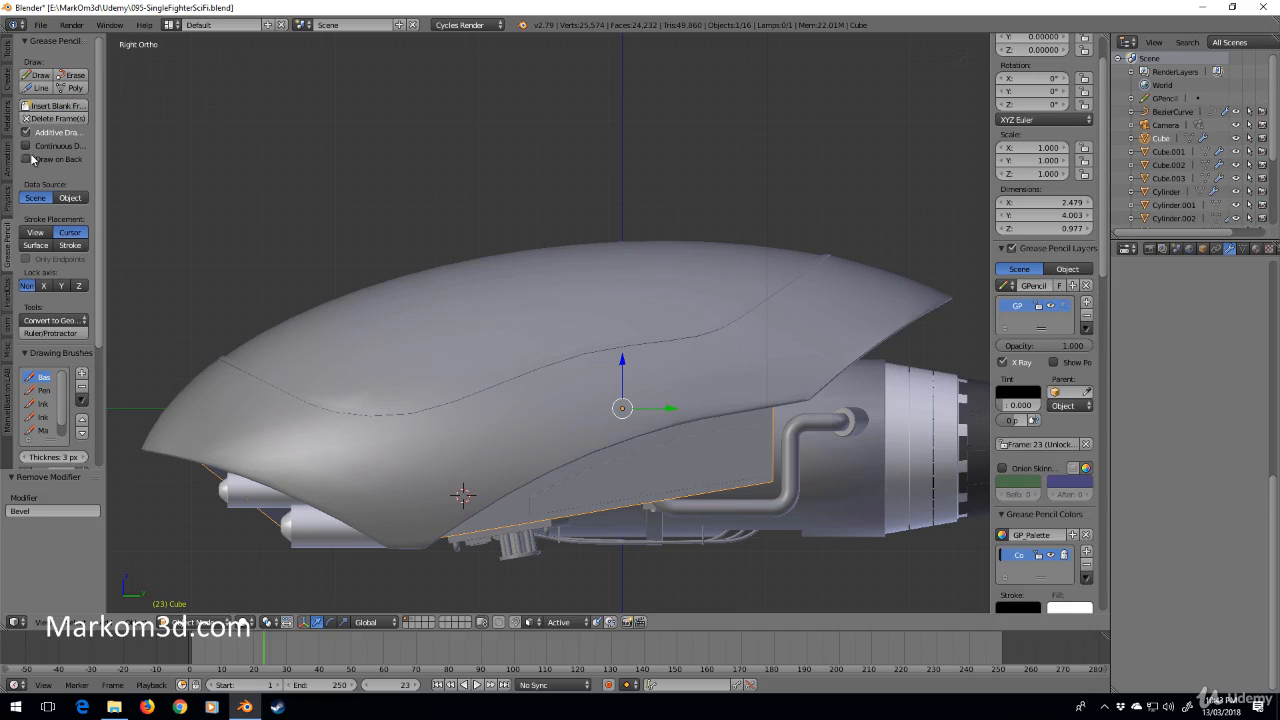
pyautogui.click(26, 159)
# - Sketch Grease Pencil strokes along the hull side below the canopy line and up over the middle of the canopy
pyautogui.click(40, 73)
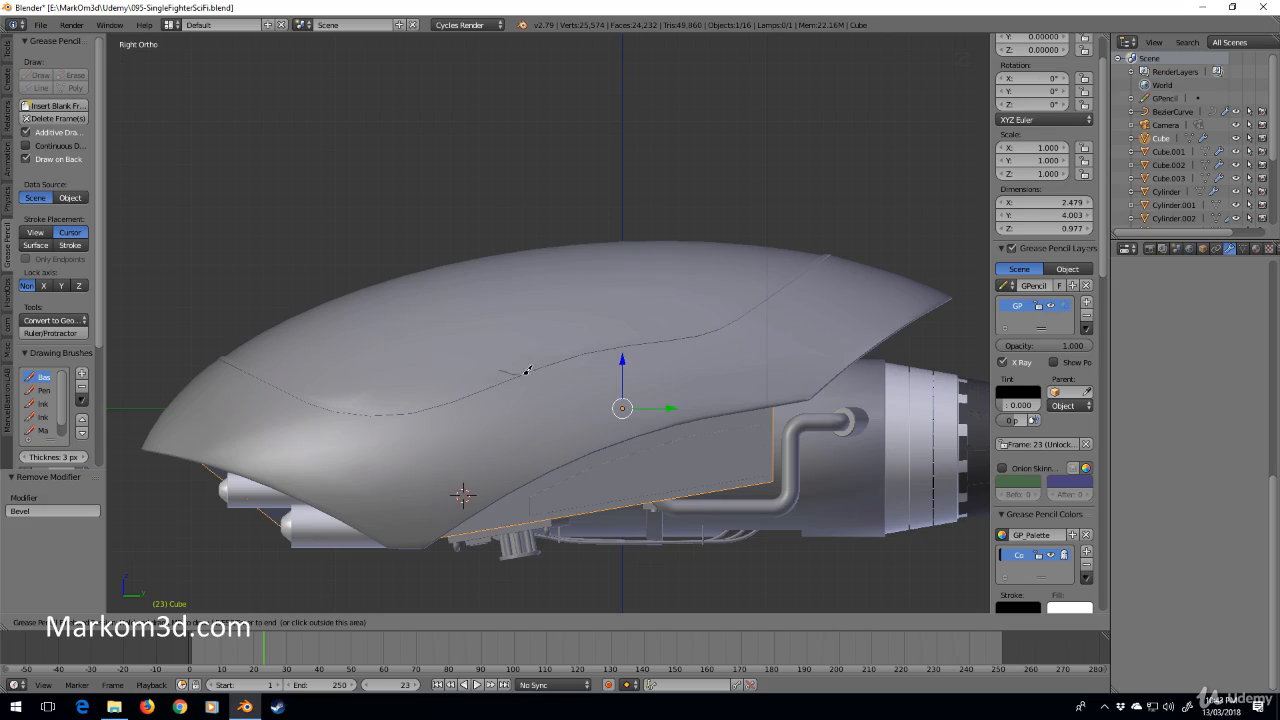
pyautogui.moveTo(528, 370)
pyautogui.mouseDown()
pyautogui.moveTo(716, 383)
pyautogui.moveTo(735, 333)
pyautogui.mouseUp()
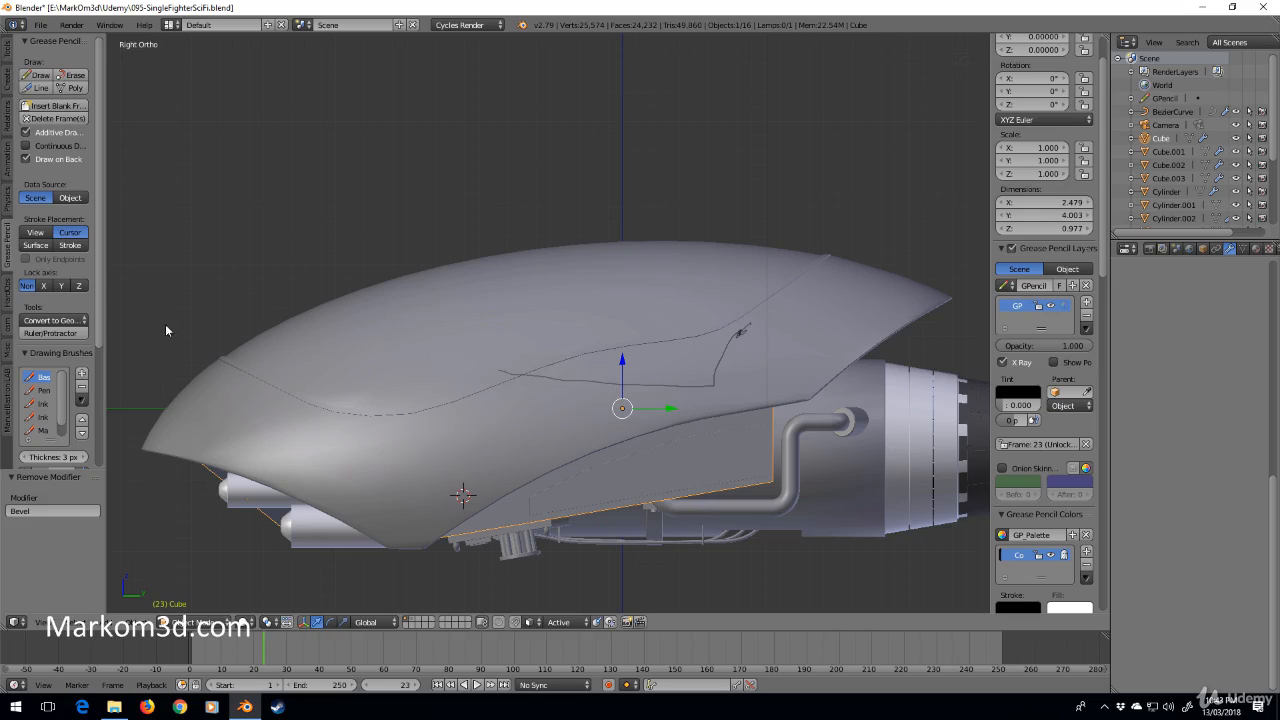
pyautogui.click(40, 75)
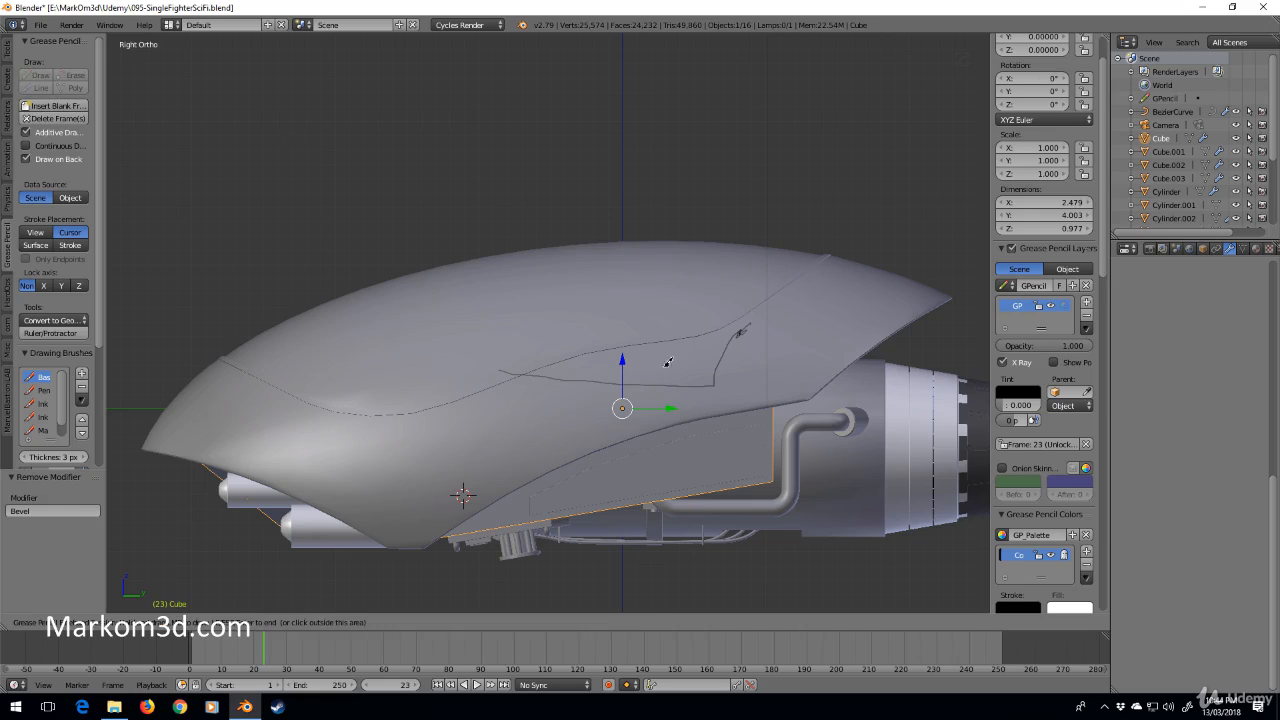
pyautogui.moveTo(745, 328)
pyautogui.mouseDown()
pyautogui.moveTo(651, 343)
pyautogui.moveTo(597, 277)
pyautogui.mouseUp()
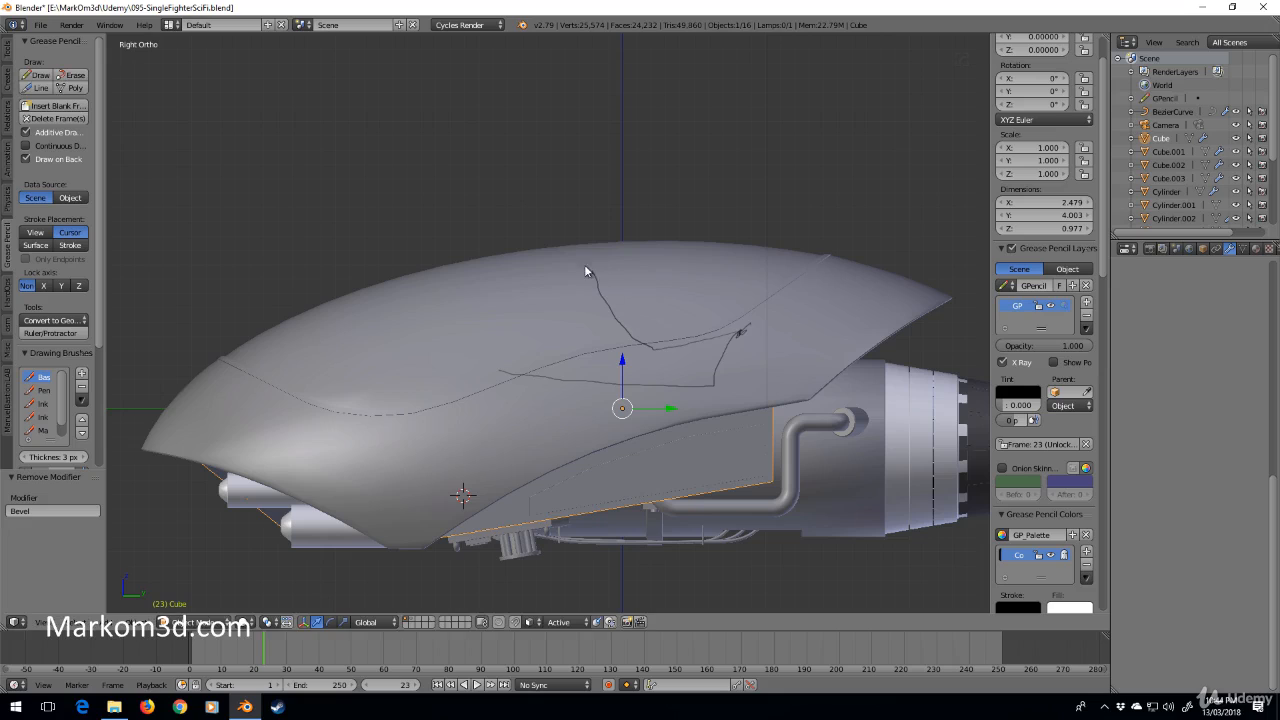
pyautogui.click(493, 366)
# - Sketch two curved Grease Pencil strokes rising from the canopy's side over its upper edge
pyautogui.click(40, 75)
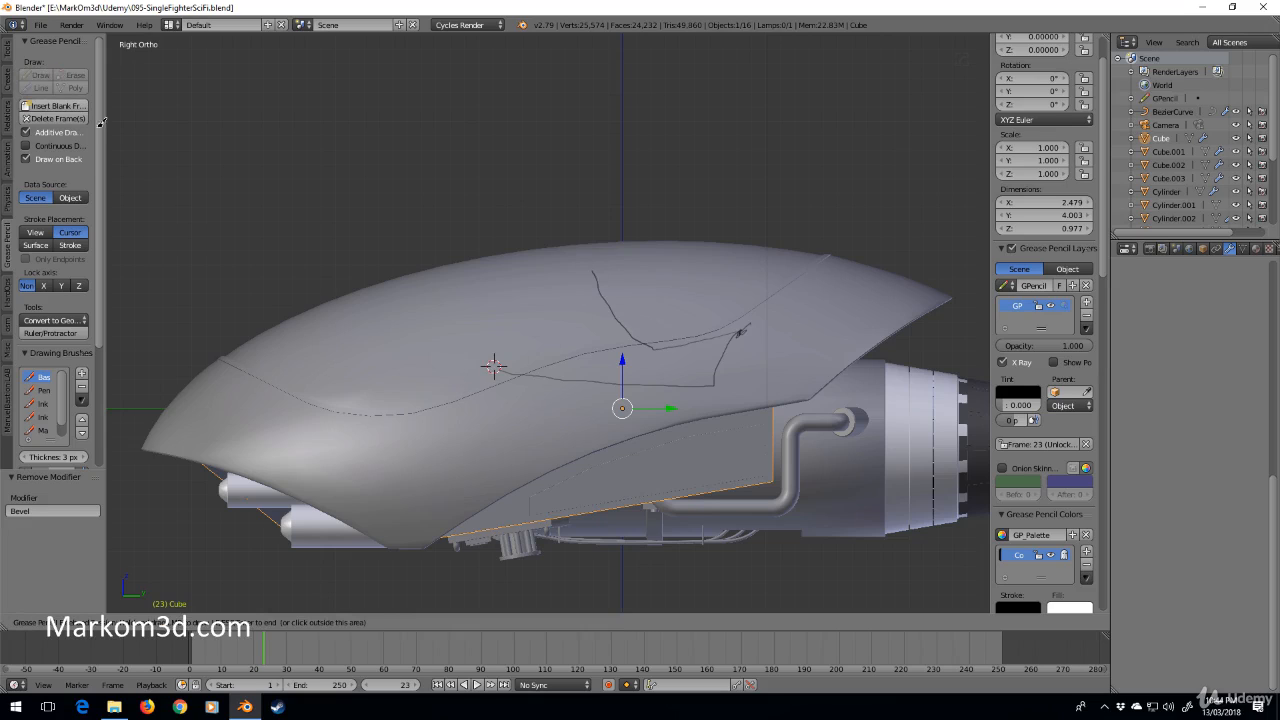
pyautogui.moveTo(466, 340)
pyautogui.mouseDown()
pyautogui.moveTo(480, 289)
pyautogui.moveTo(658, 220)
pyautogui.mouseUp()
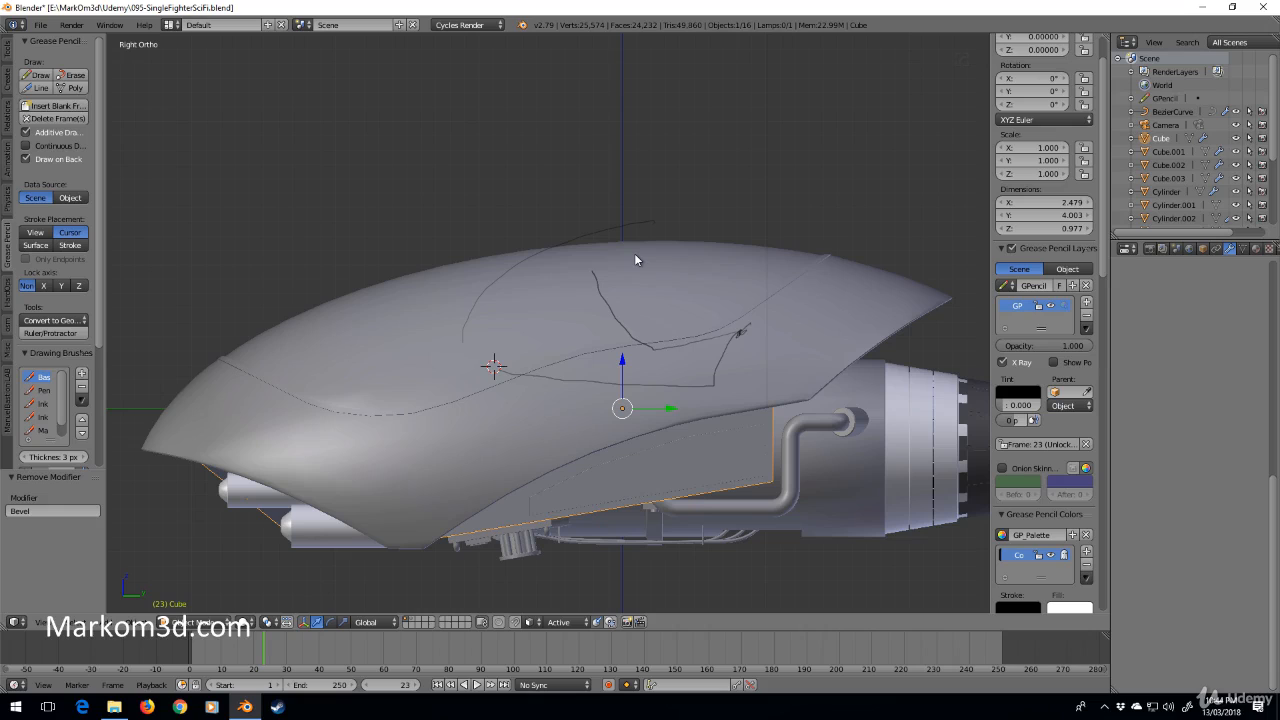
pyautogui.click(40, 75)
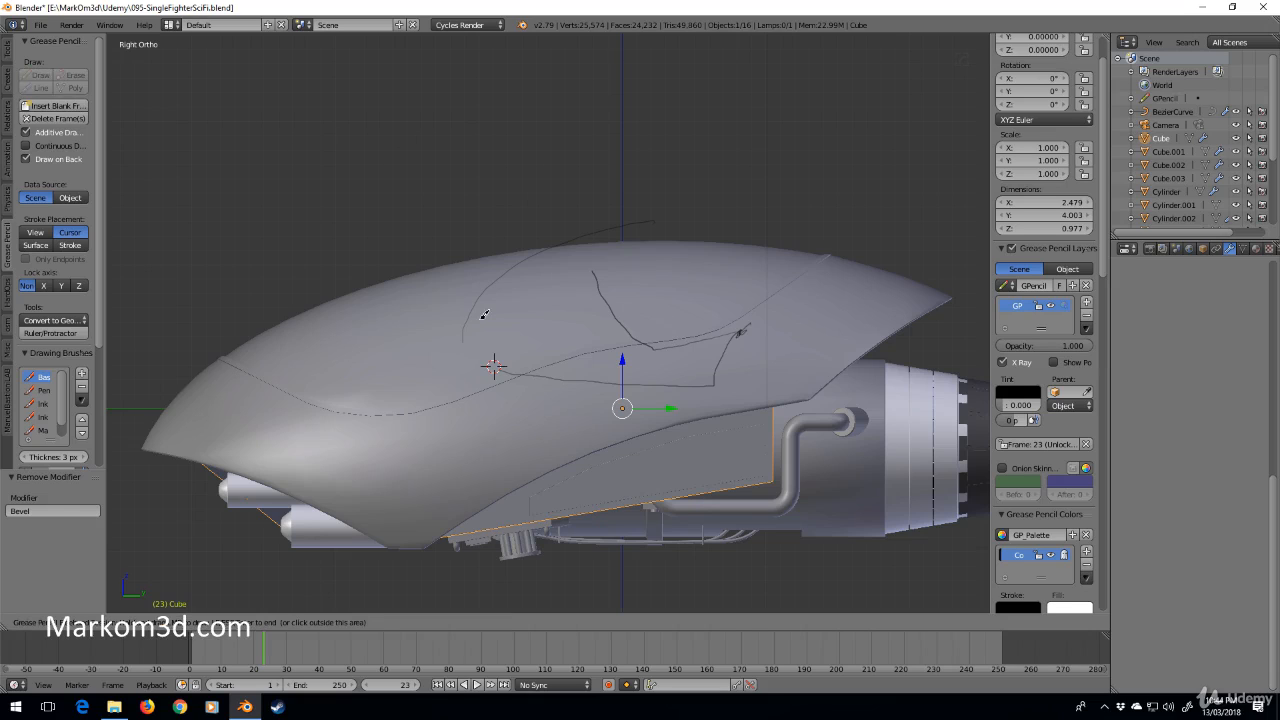
pyautogui.moveTo(482, 321); pyautogui.dragTo(702, 234)
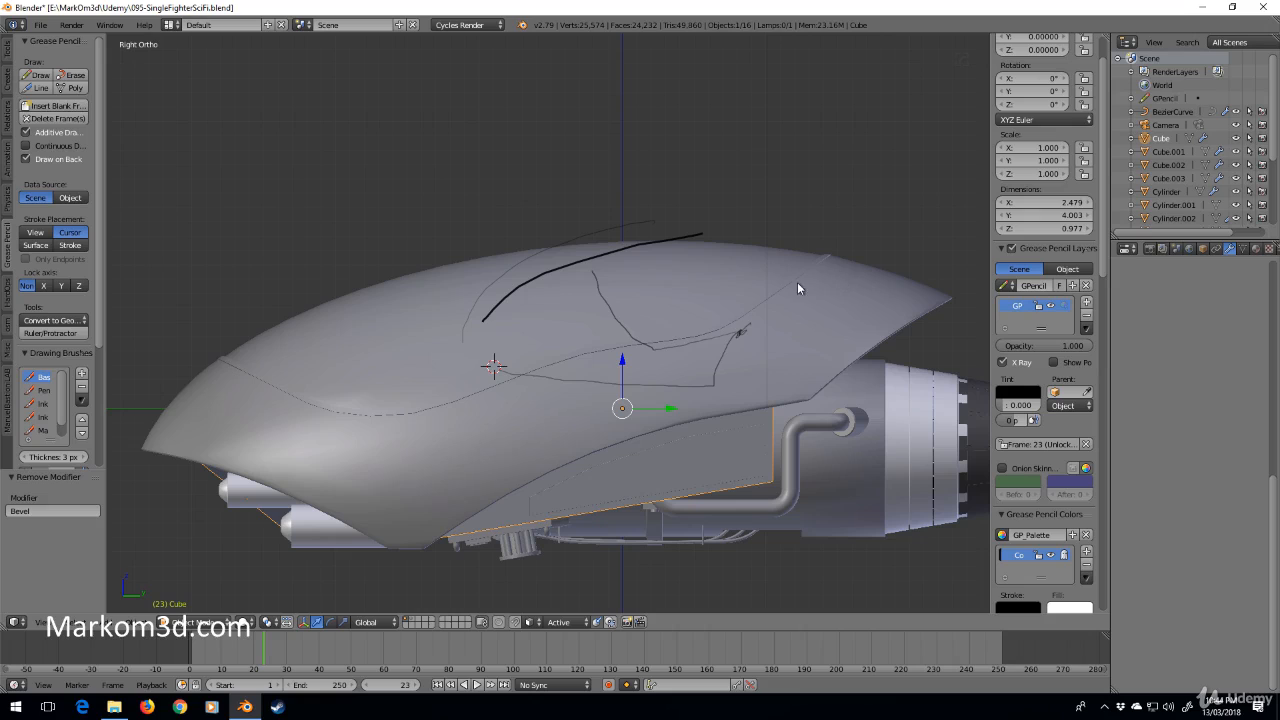
# - Enable Continuous Drawing for the Grease Pencil
pyautogui.click(39, 72)
pyautogui.press('Escape')
pyautogui.click(30, 146)
# - Sketch an arc over the canopy with an arrow pointing rearward, and unlink the Grease Pencil data from the scene
pyautogui.click(39, 75)
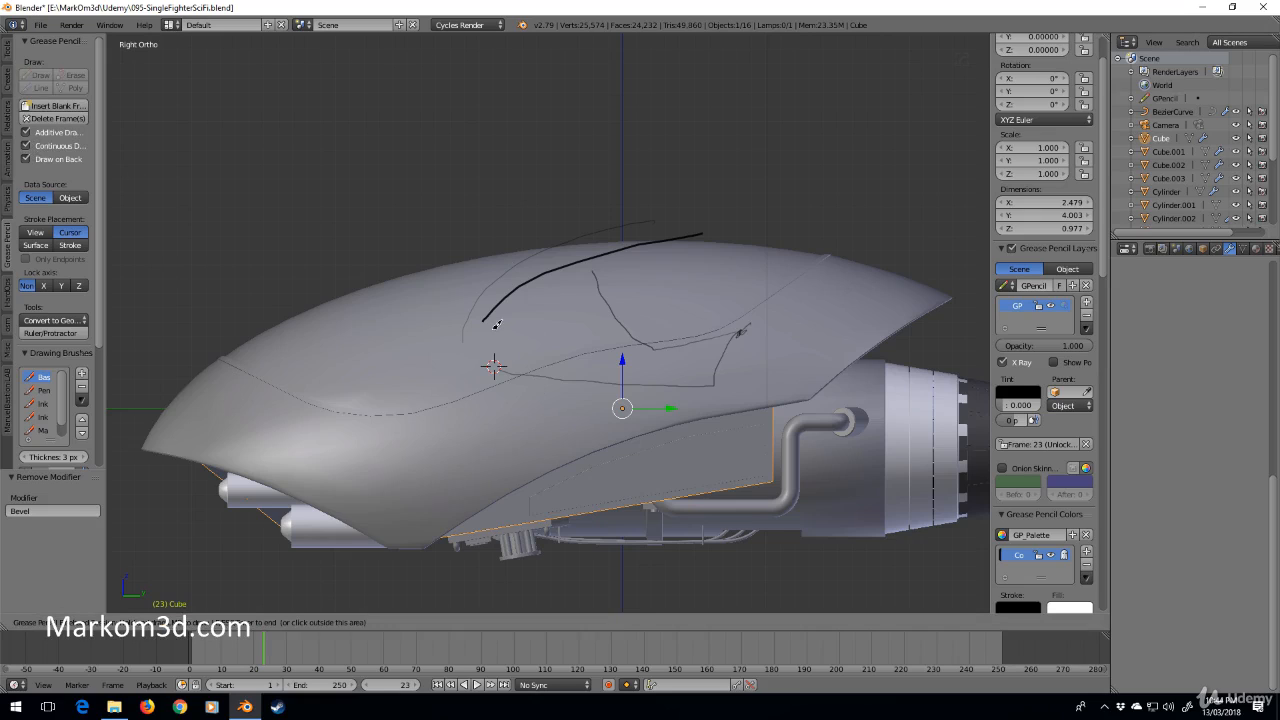
pyautogui.moveTo(484, 330)
pyautogui.mouseDown()
pyautogui.moveTo(568, 250)
pyautogui.moveTo(704, 220)
pyautogui.moveTo(900, 223)
pyautogui.moveTo(906, 244)
pyautogui.moveTo(890, 254)
pyautogui.mouseUp()
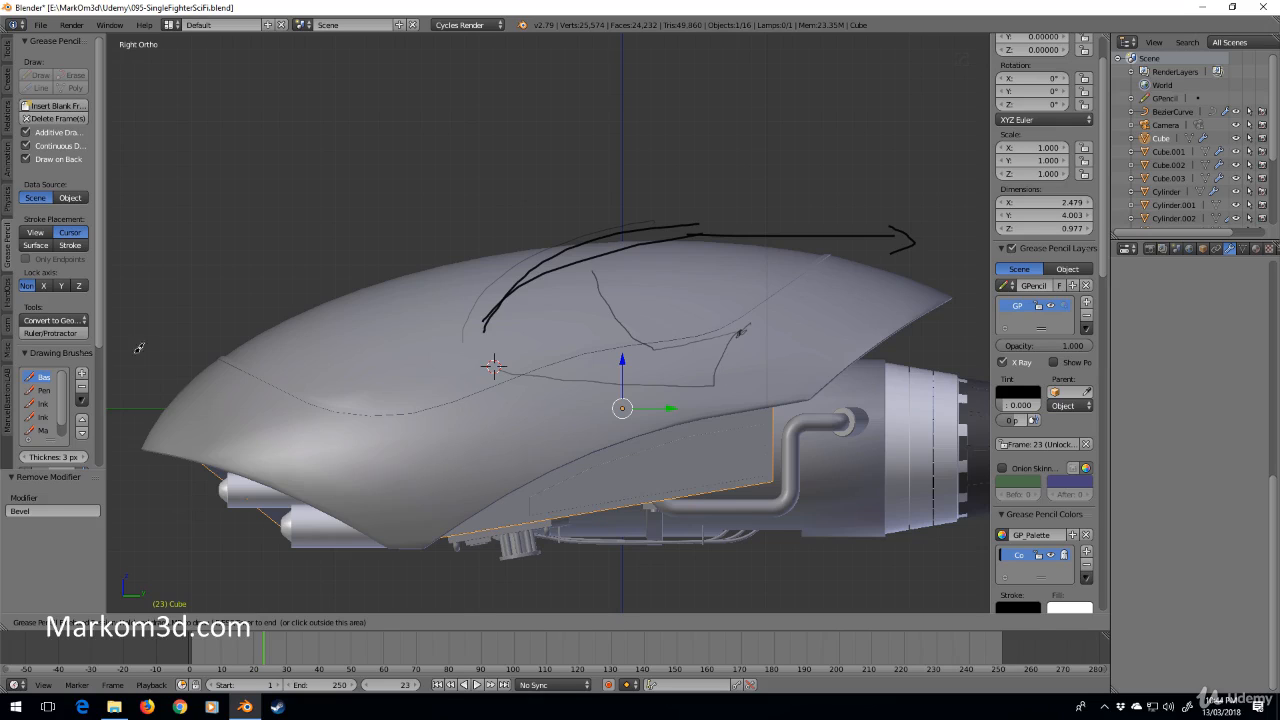
pyautogui.scroll(2, 1010, 440)
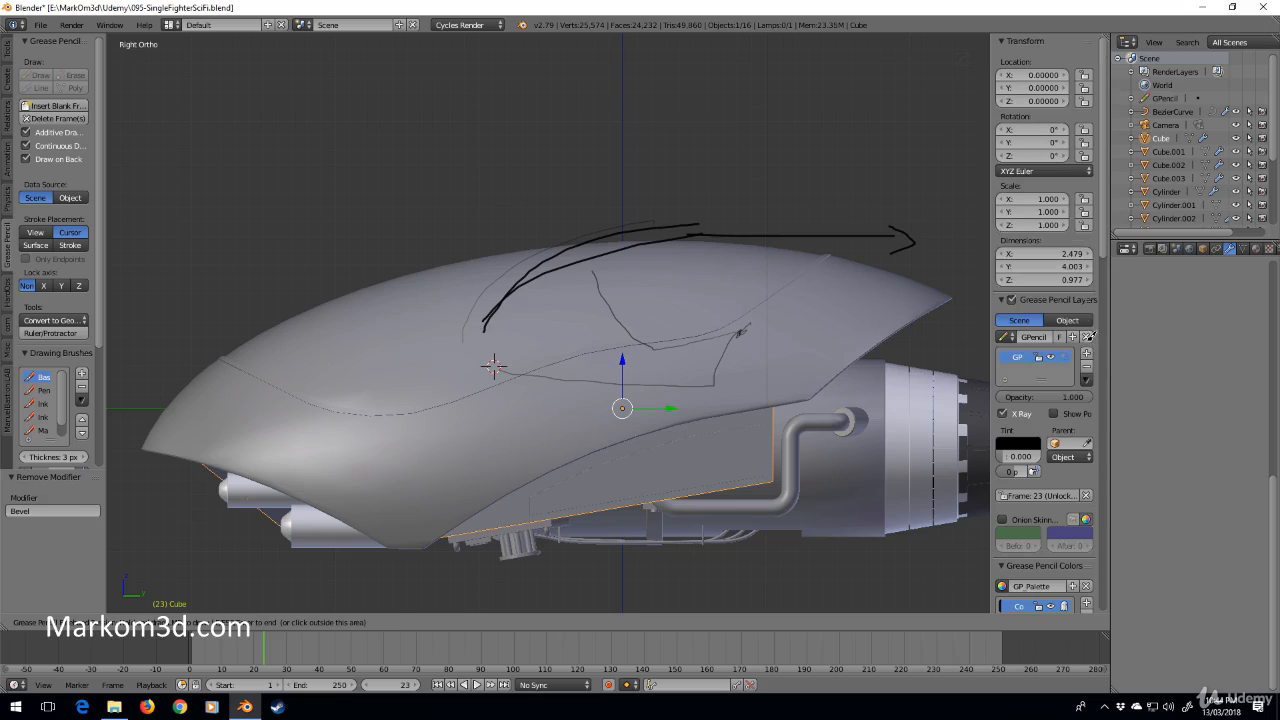
pyautogui.click(1086, 336)
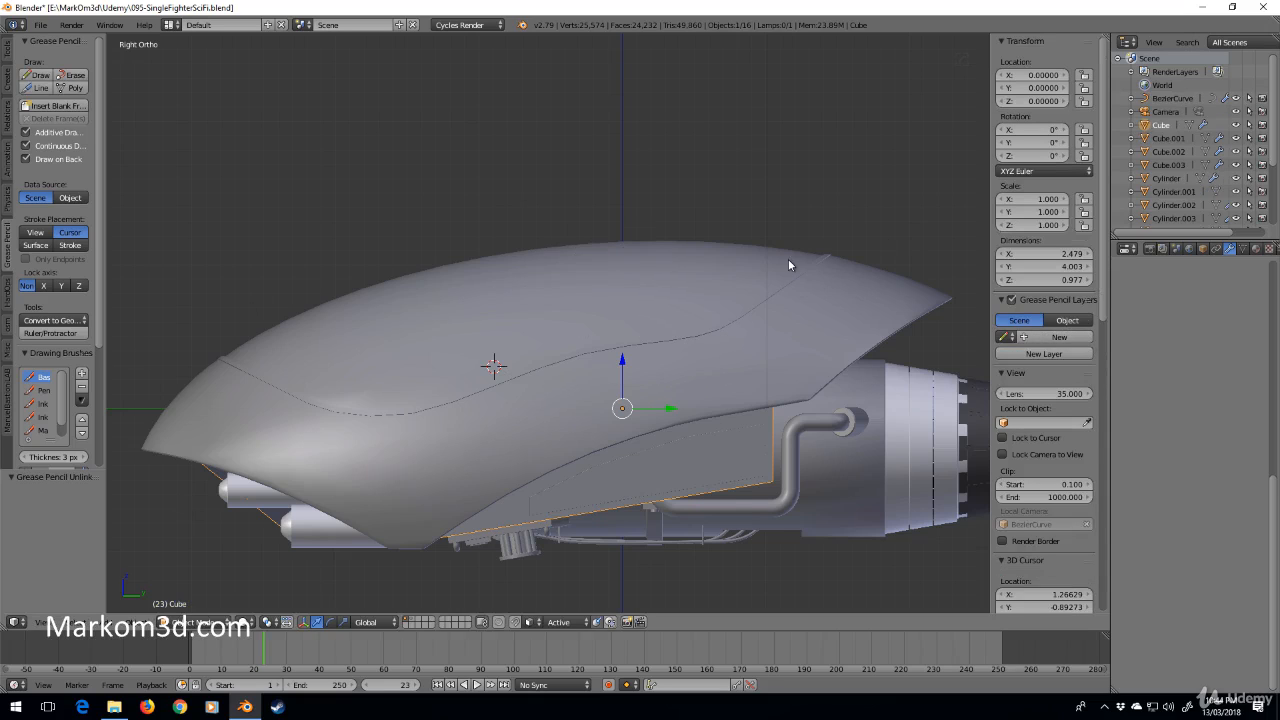